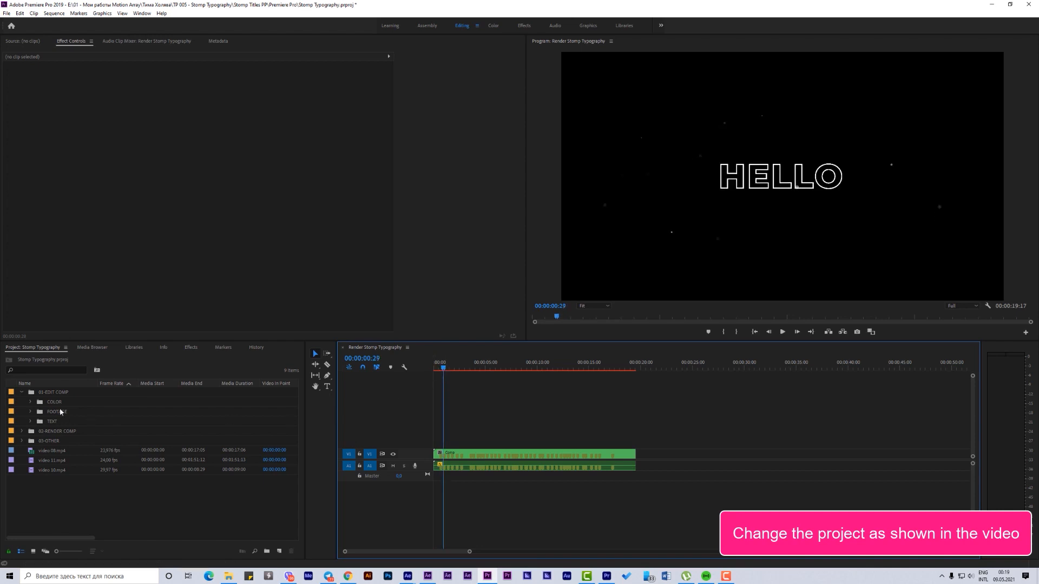
# Replace the outlined HELLO title in the Text 01 sequence of the TEXT bin with TUTORIAL
pyautogui.click(31, 422)
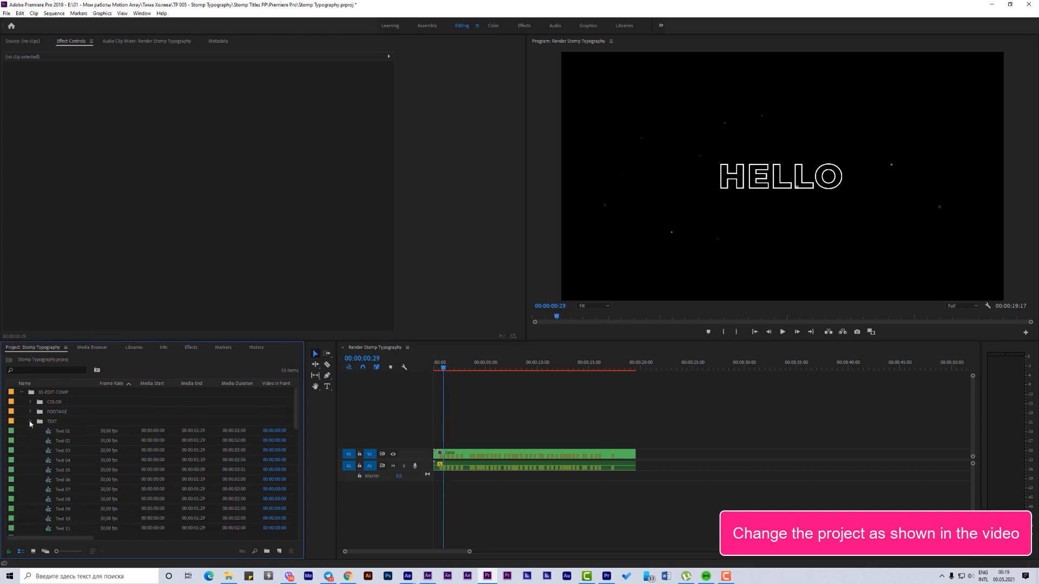
pyautogui.doubleClick(69, 431)
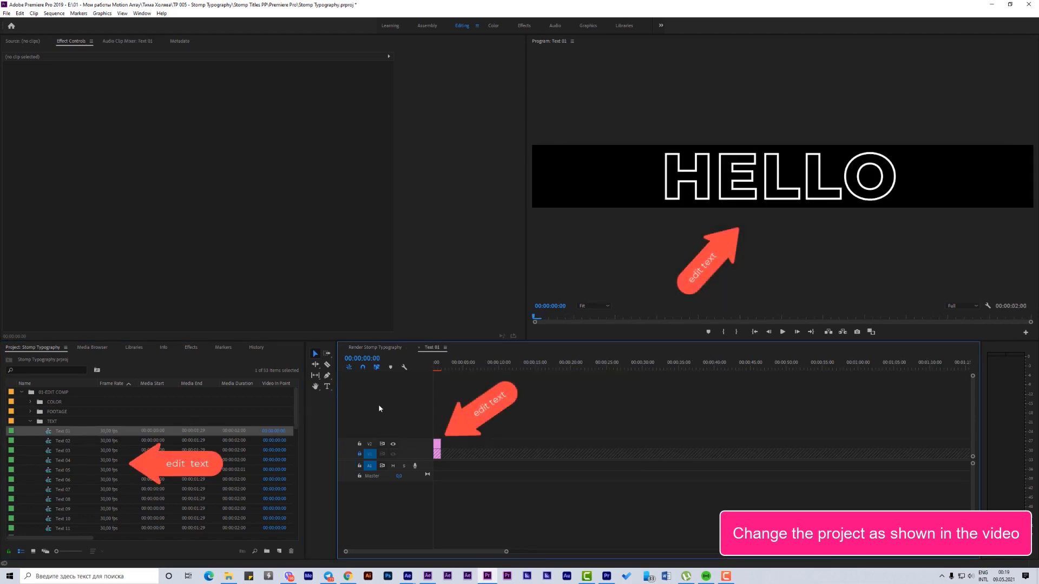
pyautogui.click(438, 445)
pyautogui.doubleClick(805, 171)
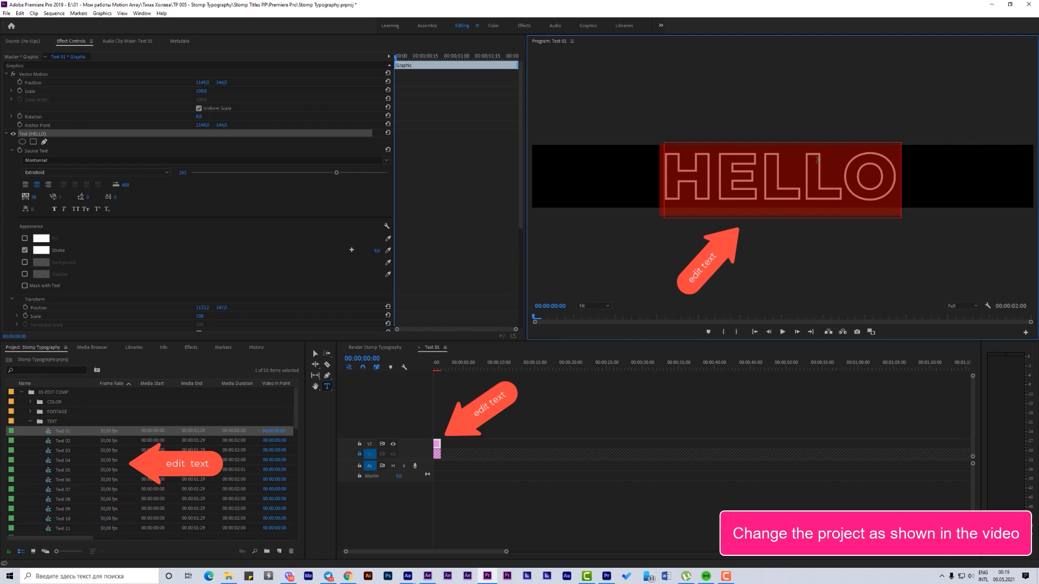
pyautogui.write('tut')
pyautogui.press('BackSpace')
pyautogui.press('BackSpace')
pyautogui.press('BackSpace')
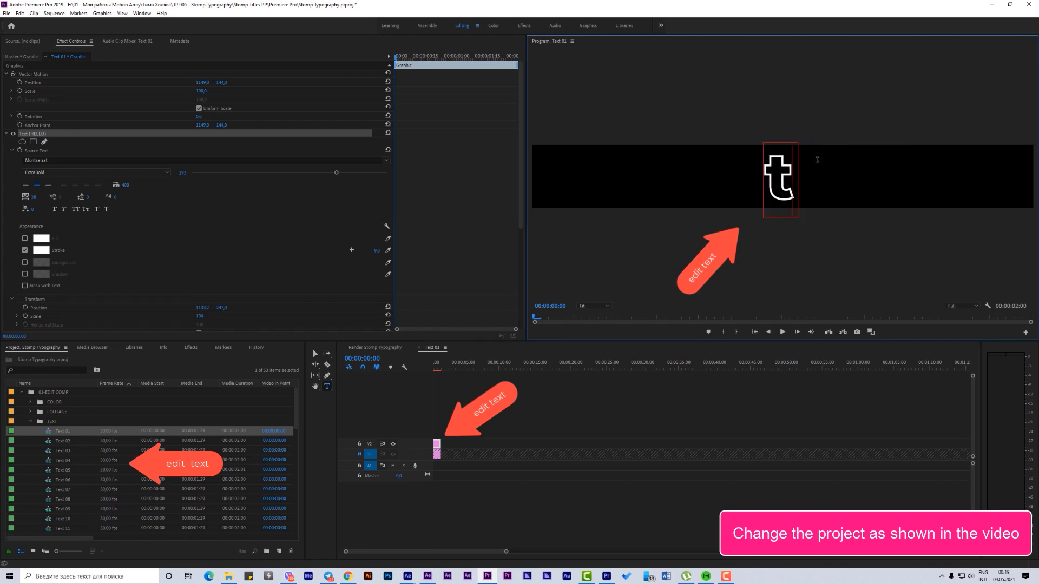
pyautogui.write('TUTORIAL')
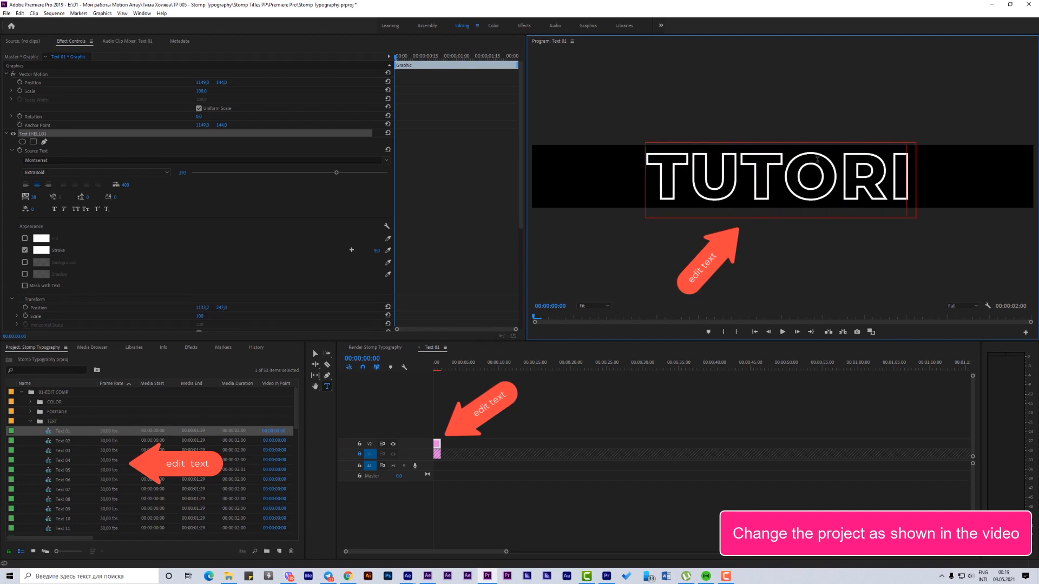
# Replace the solid HELLO title in the Text 02 sequence with TUTORIAL and compare it with the Text 01 title
pyautogui.doubleClick(64, 444)
pyautogui.doubleClick(746, 182)
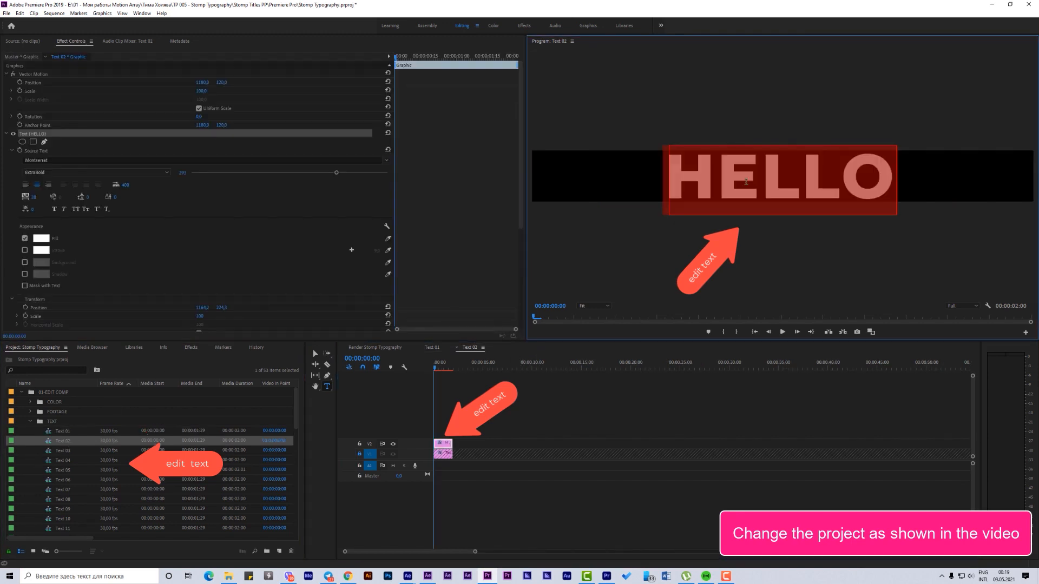
pyautogui.write('TUTO')
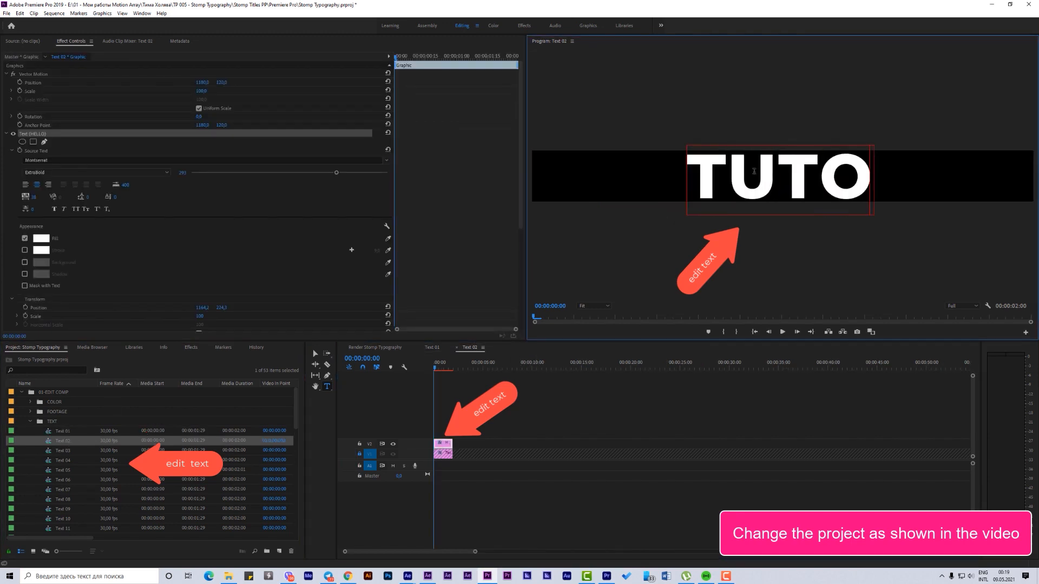
pyautogui.write('RIAL')
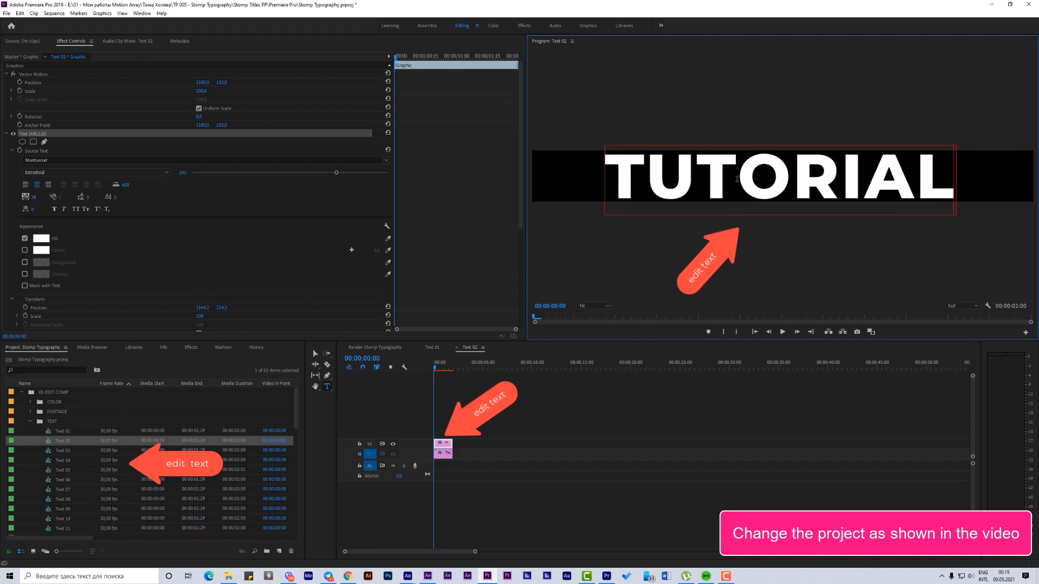
pyautogui.click(436, 347)
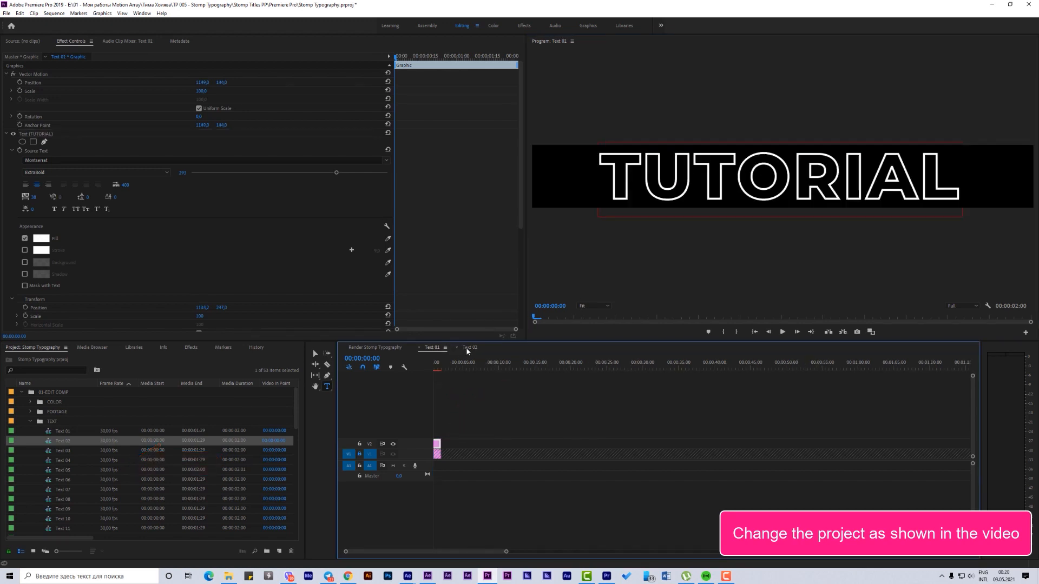
pyautogui.click(467, 348)
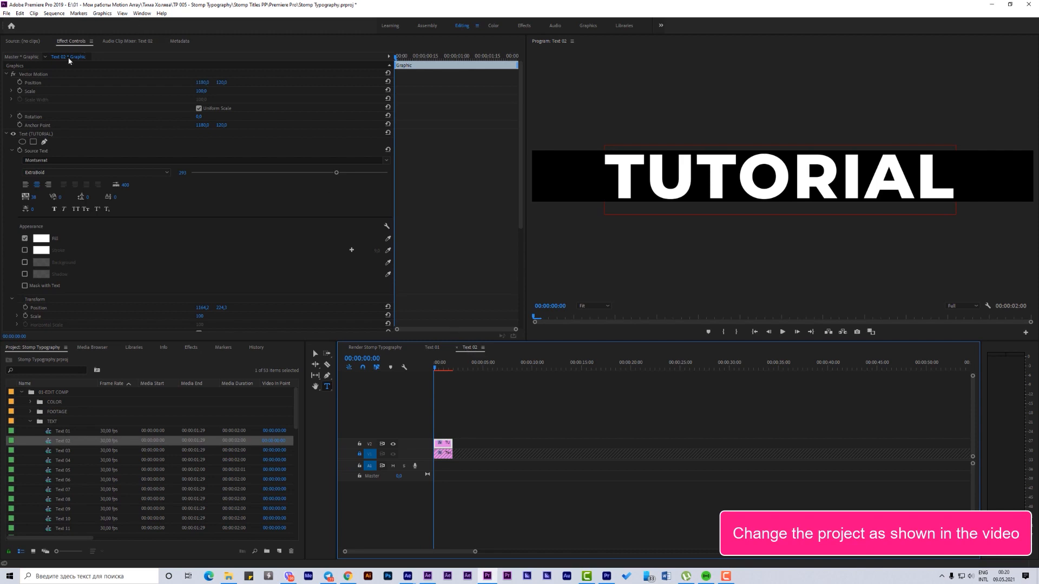
pyautogui.click(316, 353)
pyautogui.click(828, 184)
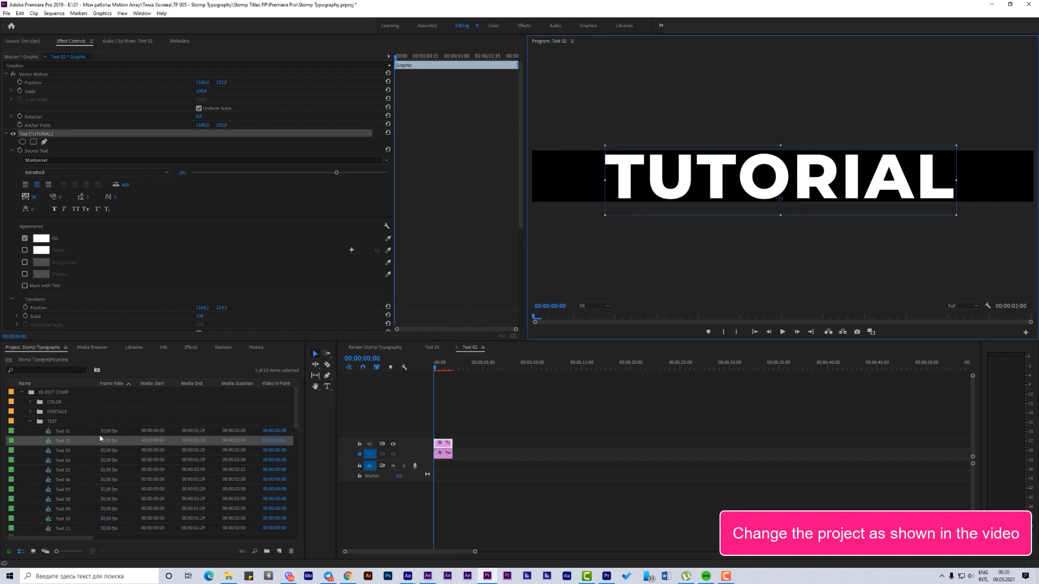
# Replace the word HOW in the Text 03 sequence with FOR
pyautogui.doubleClick(66, 452)
pyautogui.click(438, 369)
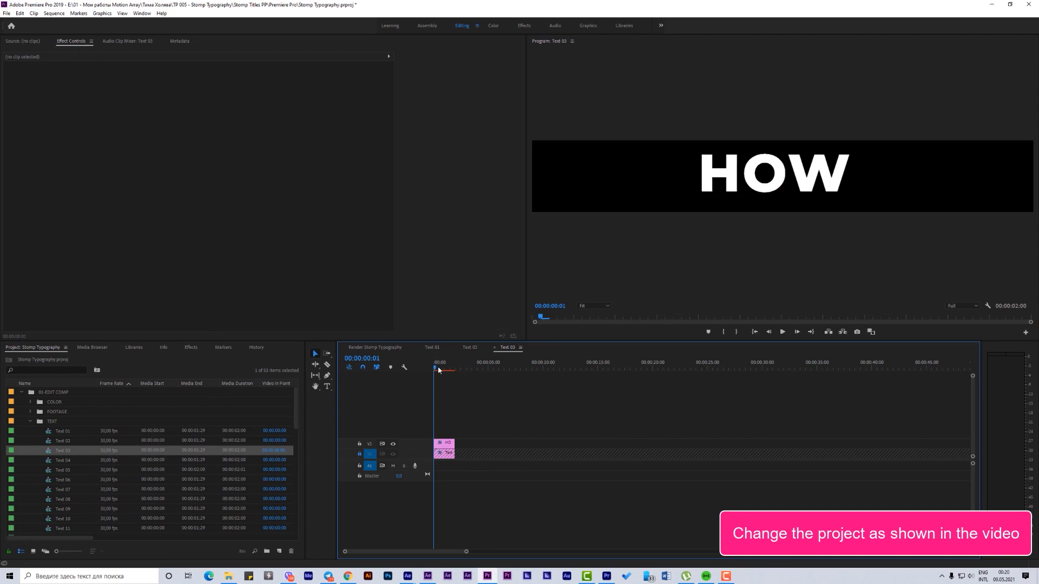
pyautogui.click(438, 369)
pyautogui.doubleClick(800, 176)
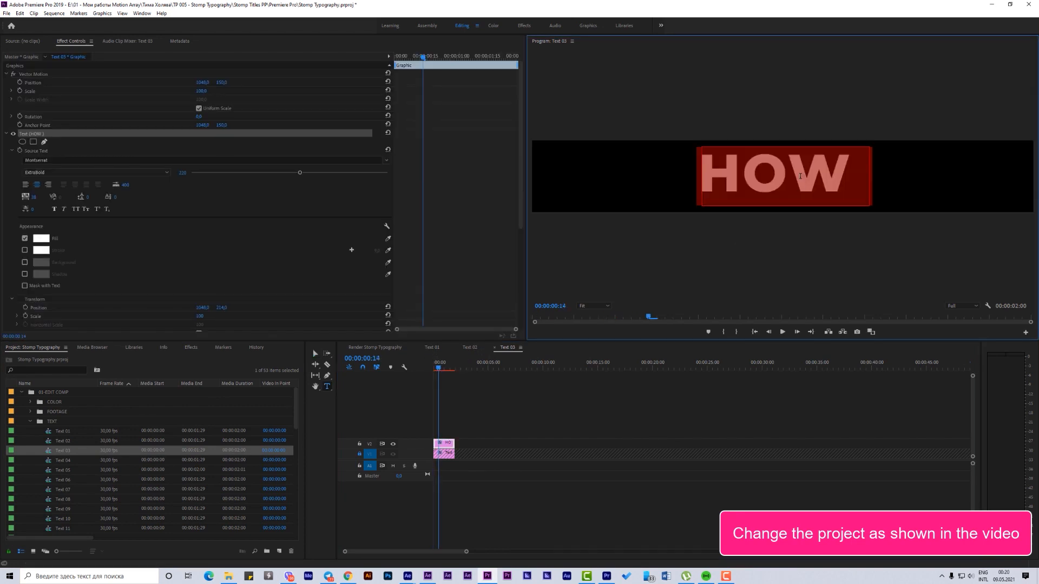
pyautogui.write('for')
pyautogui.press('BackSpace')
pyautogui.press('BackSpace')
pyautogui.press('BackSpace')
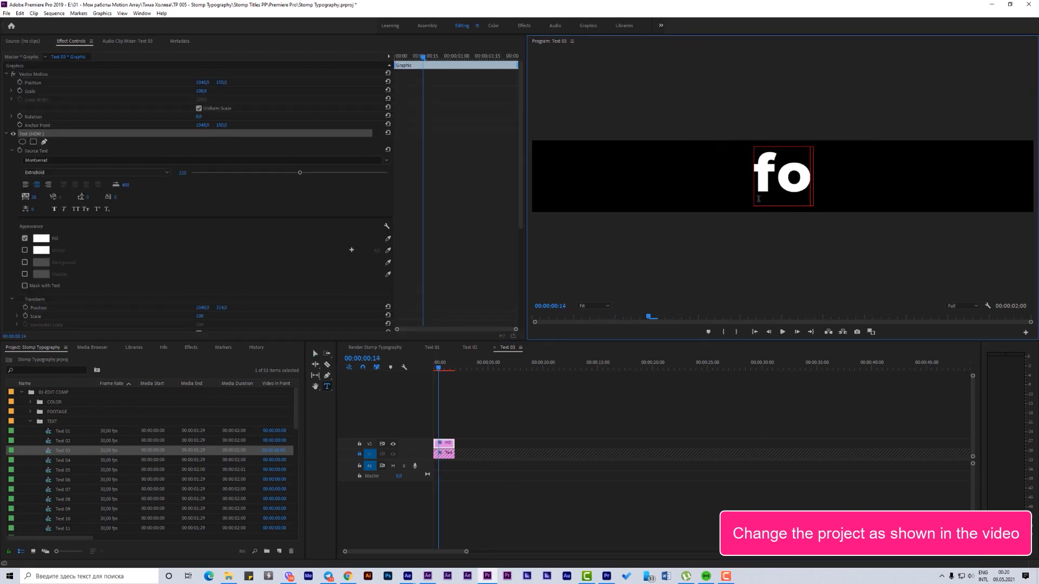
pyautogui.write('FOR')
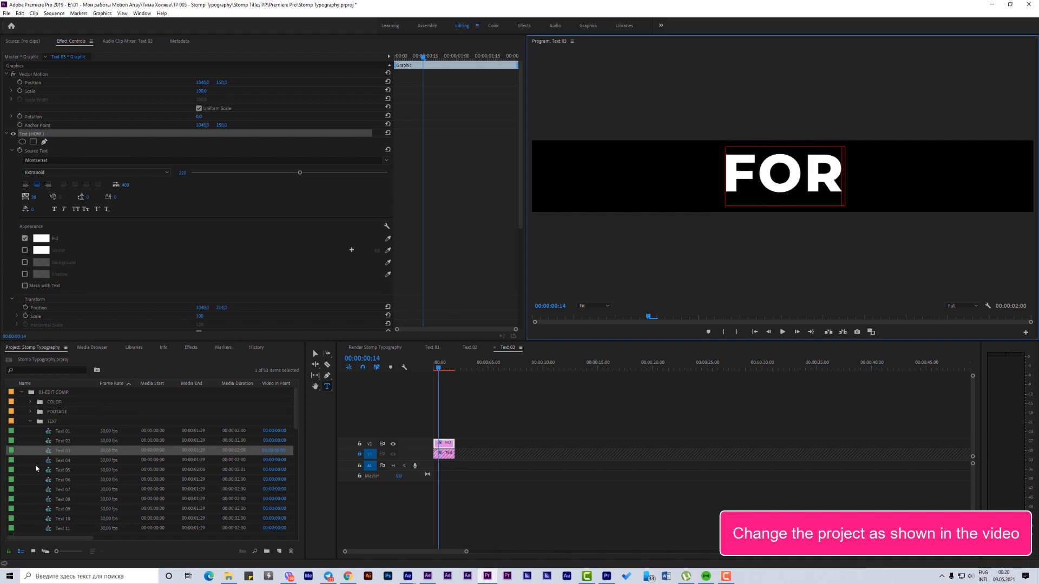
# Replace the word ARE in the Text 04 sequence with YOU
pyautogui.doubleClick(55, 461)
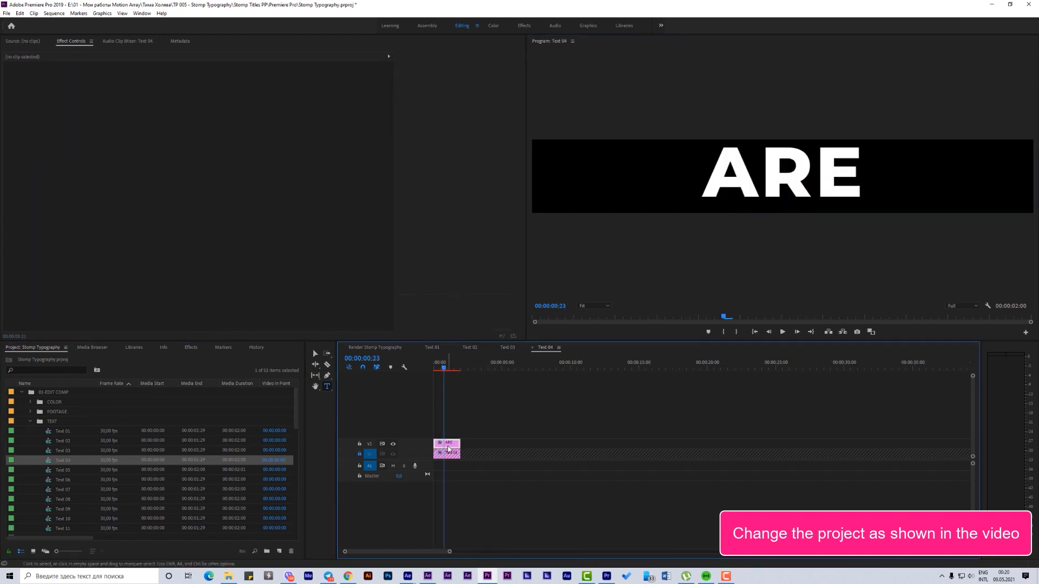
pyautogui.click(448, 449)
pyautogui.doubleClick(801, 185)
pyautogui.write('YOU')
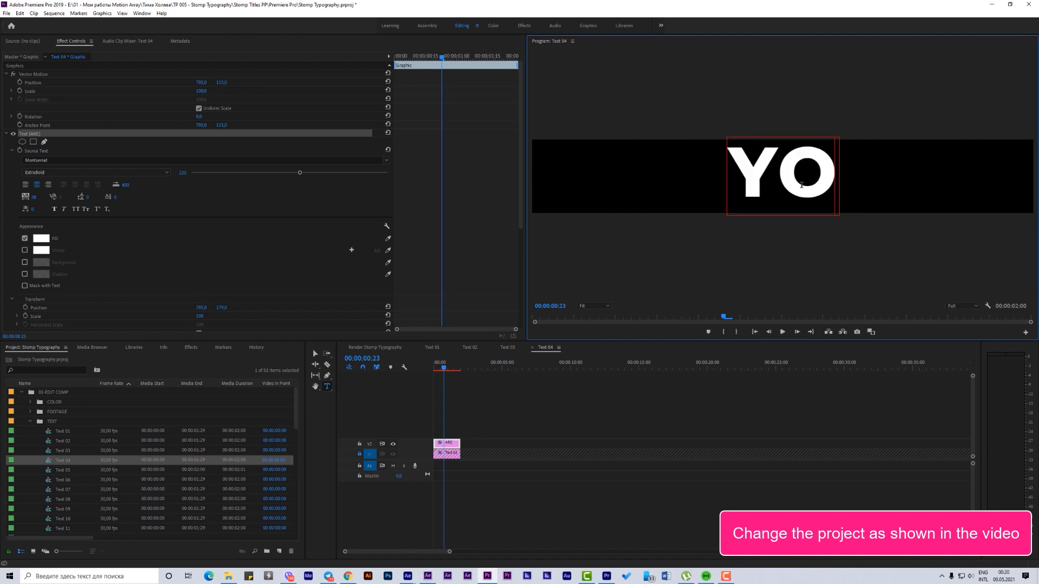
# Play the Render Stomp Typography sequence from its start to review the edited opening titles
pyautogui.click(391, 348)
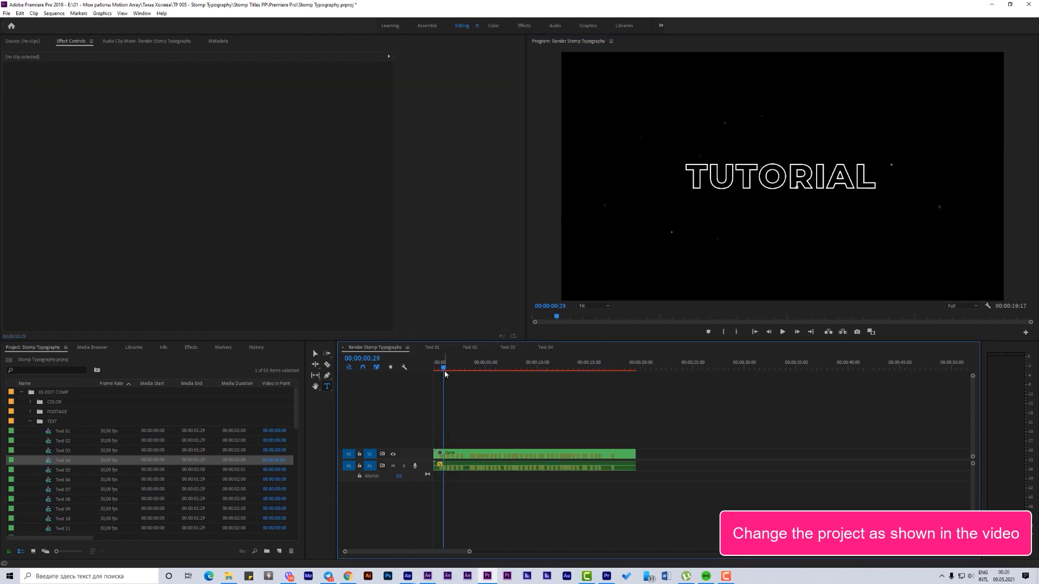
pyautogui.moveTo(443, 369); pyautogui.dragTo(422, 373)
pyautogui.press('space')
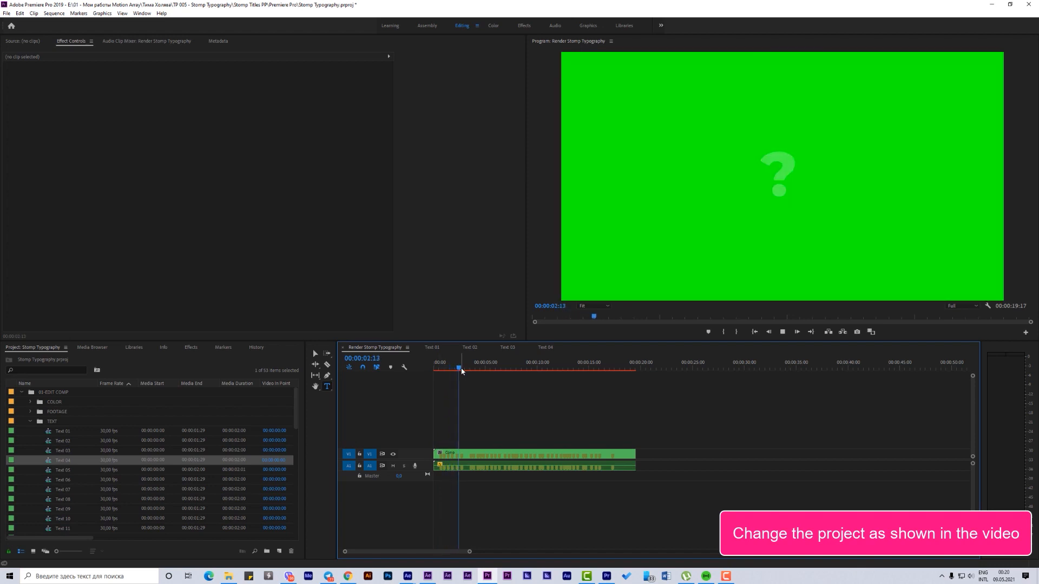
pyautogui.moveTo(461, 371); pyautogui.dragTo(383, 373)
pyautogui.press('space')
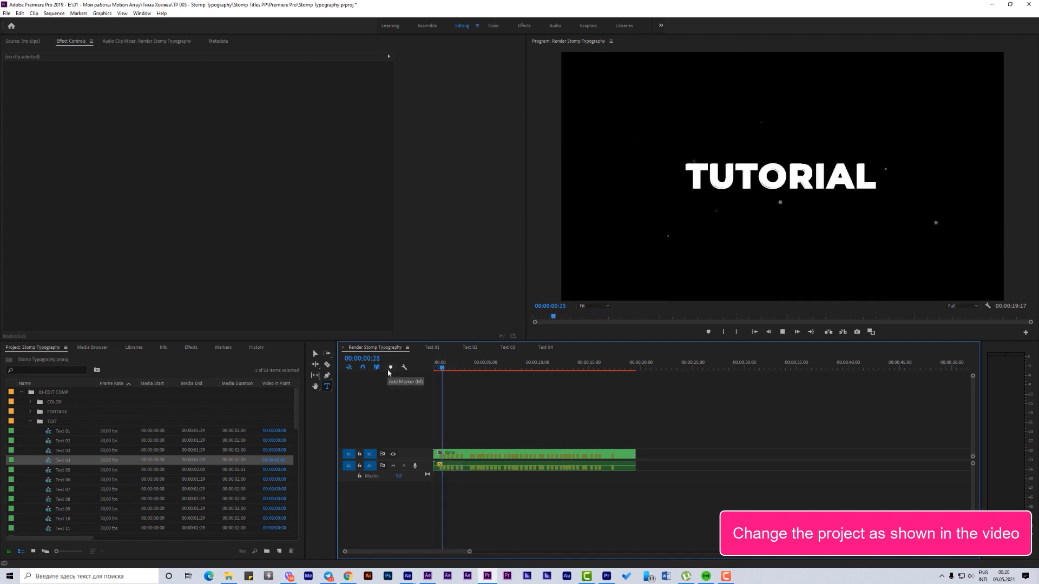
pyautogui.press('space')
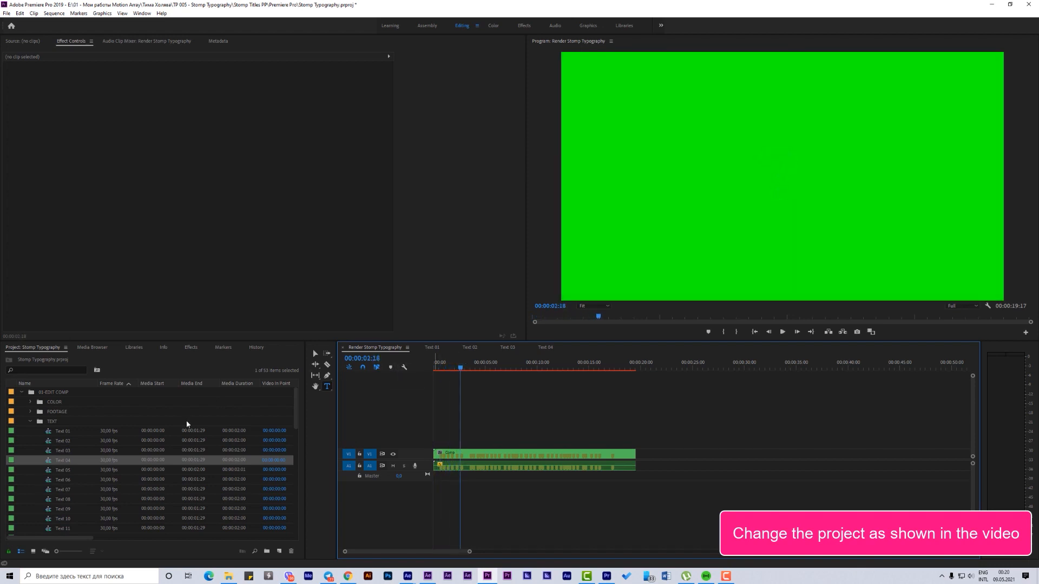
# Check the wording of Text 05, and extend the Text 04 title to read YOUR
pyautogui.doubleClick(65, 470)
pyautogui.doubleClick(794, 185)
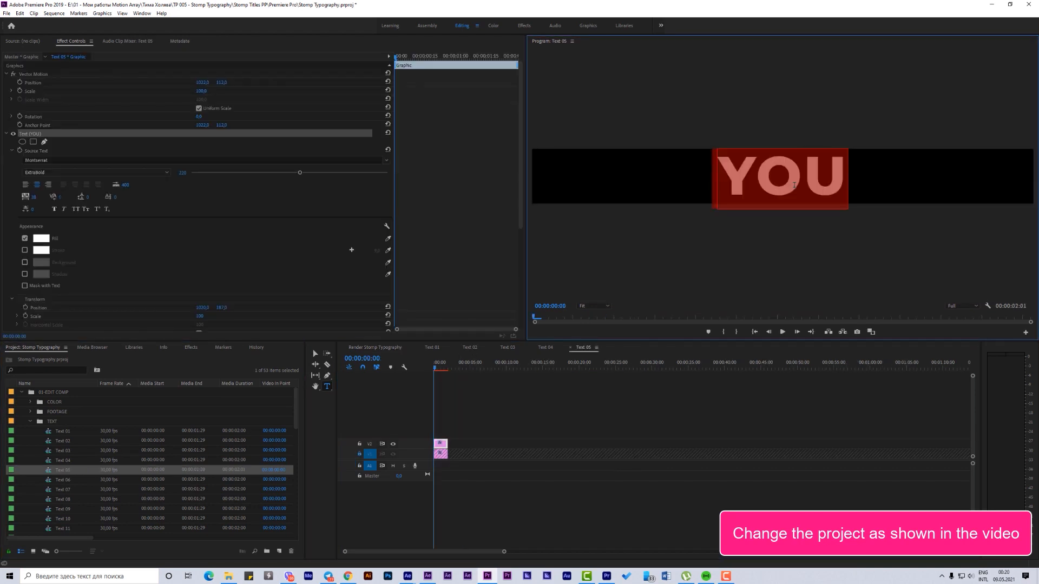
pyautogui.click(545, 348)
pyautogui.click(853, 162)
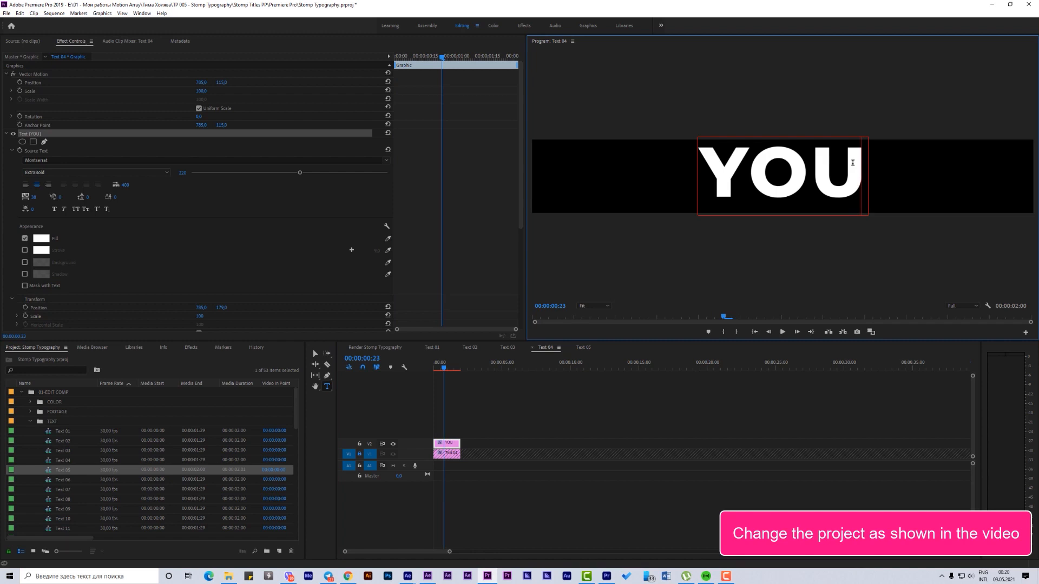
pyautogui.write('r')
pyautogui.press('BackSpace')
pyautogui.write('T')
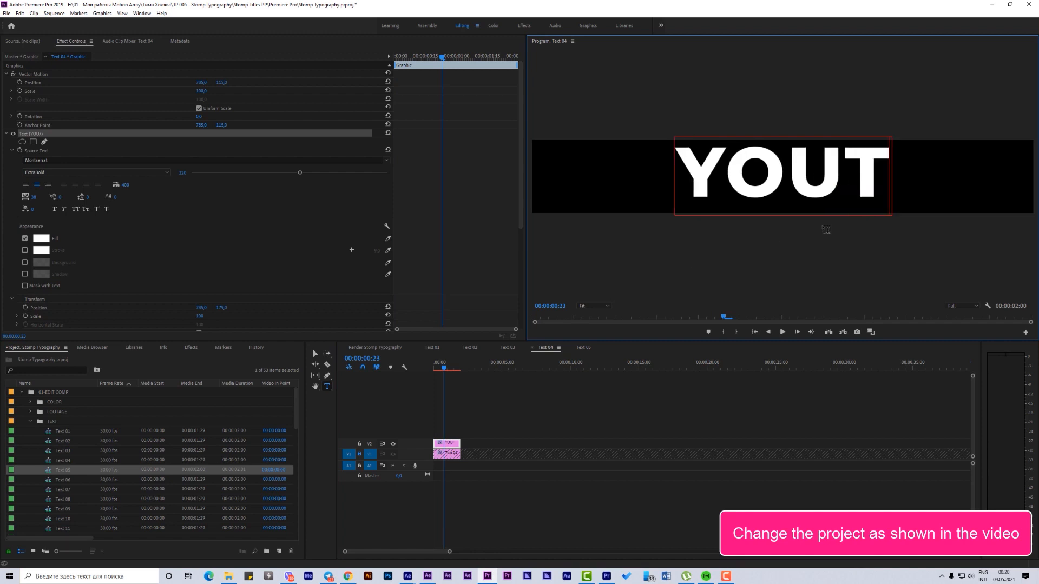
pyautogui.press('BackSpace')
pyautogui.write('R')
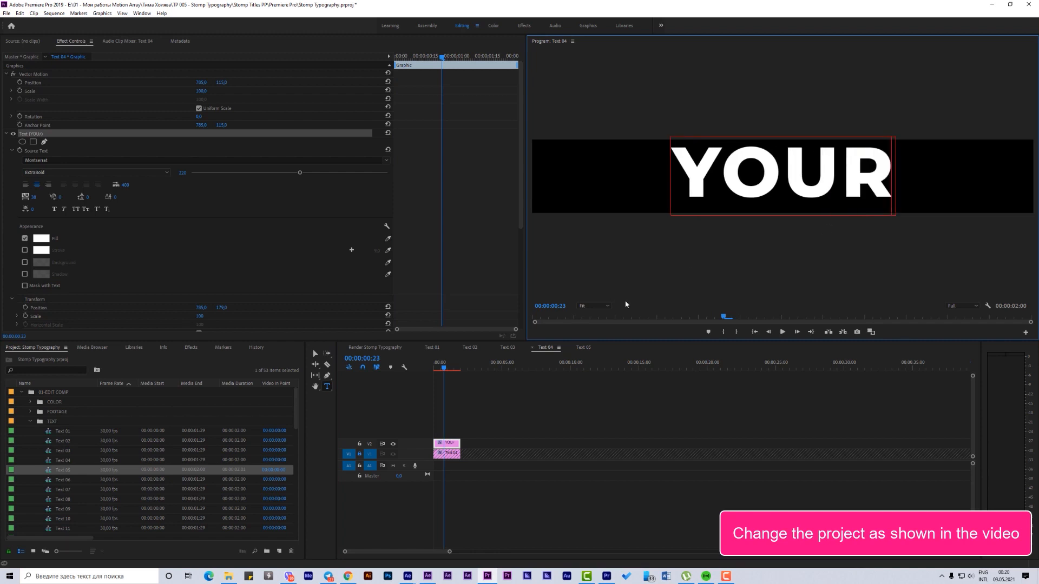
# Replace the word YOU in the Text 05 sequence with VIDEO
pyautogui.click(583, 347)
pyautogui.doubleClick(797, 176)
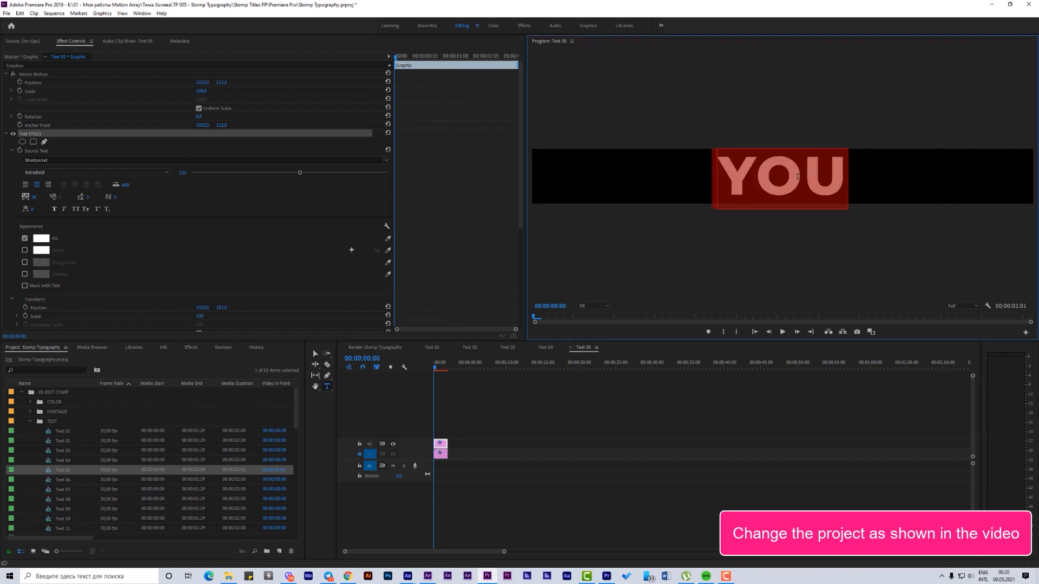
pyautogui.write('VIDEO')
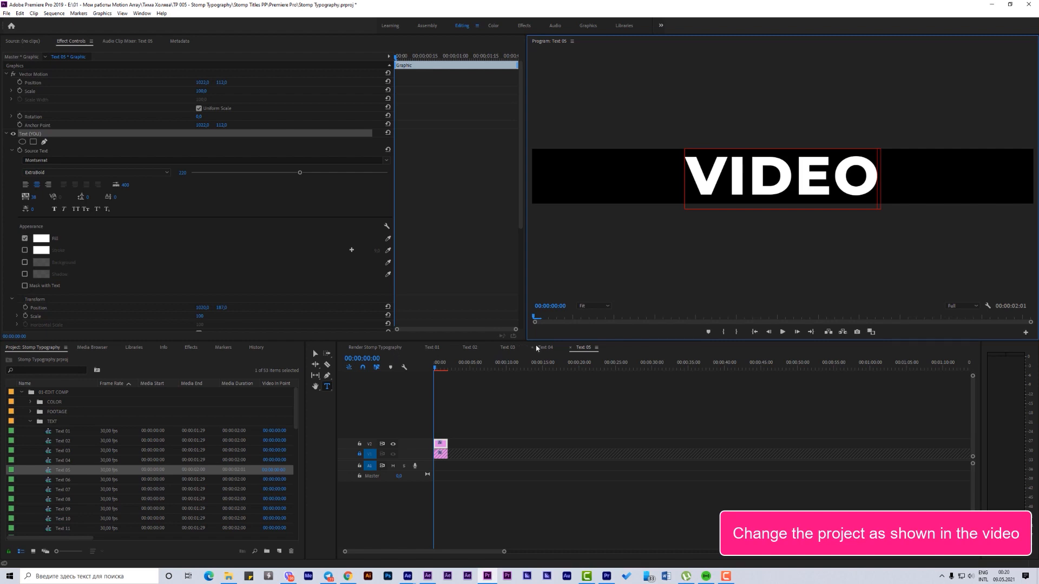
# Scrub through the opening titles of the Render Stomp Typography sequence to check the new words
pyautogui.click(364, 346)
pyautogui.moveTo(452, 367); pyautogui.dragTo(445, 372)
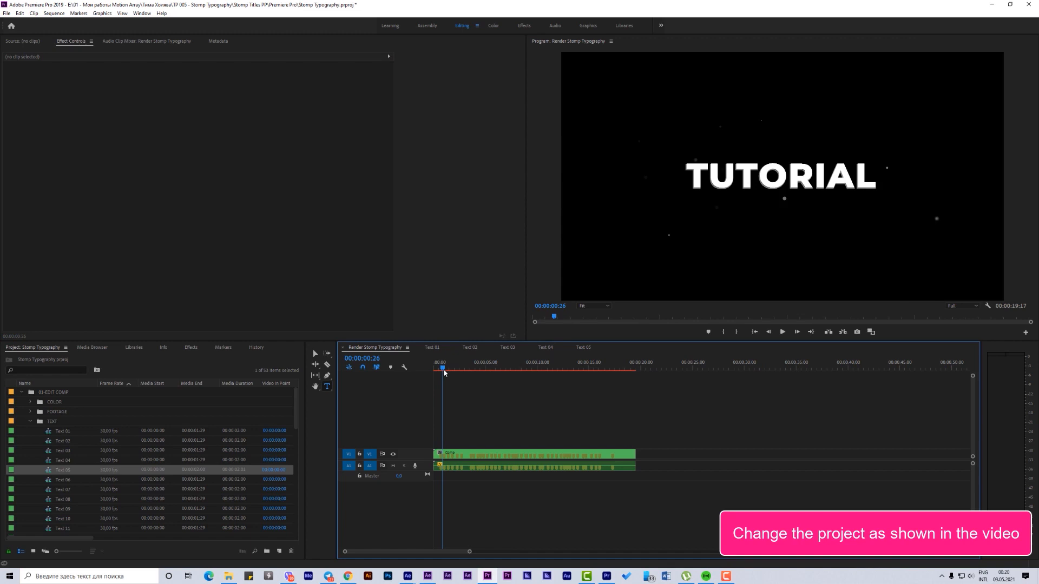
pyautogui.click(448, 369)
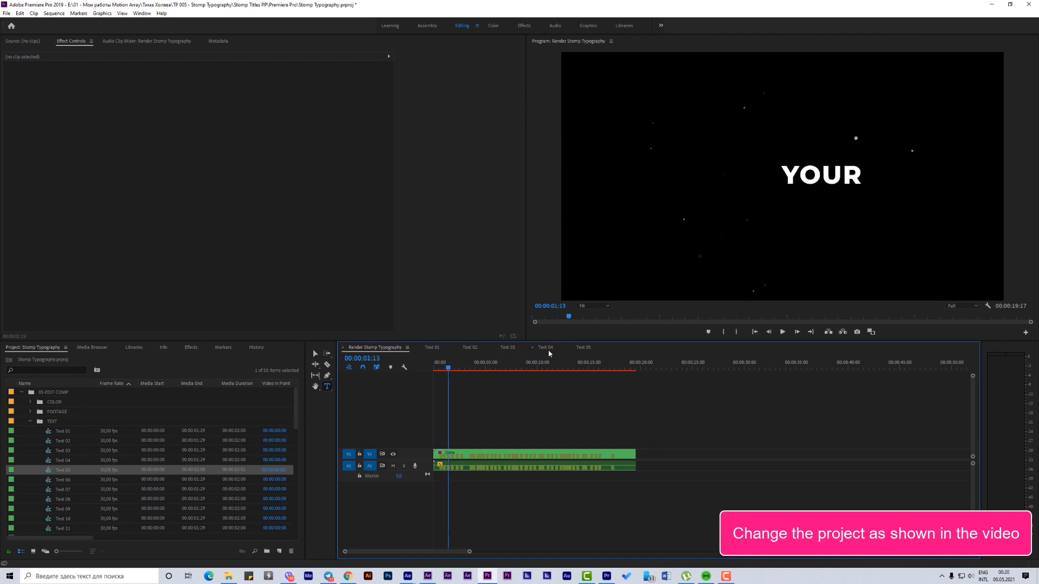
# Nudge the outlined TUTORIAL title in the Text 01 sequence slightly to the right and up
pyautogui.click(432, 346)
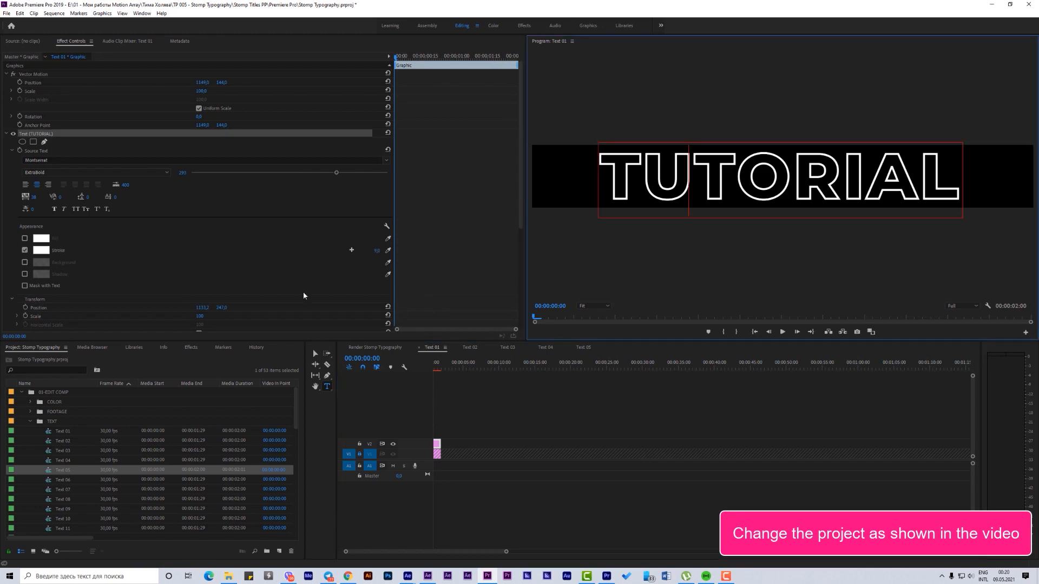
pyautogui.click(439, 443)
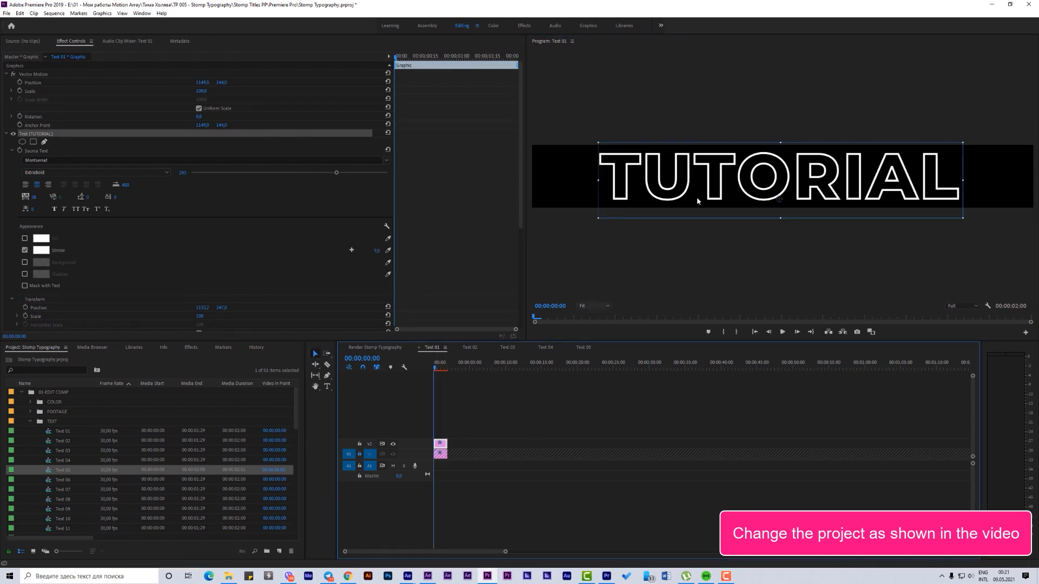
pyautogui.moveTo(723, 188); pyautogui.dragTo(726, 186)
# Play and scrub the Render Stomp Typography sequence through the opening titles up to the green question-mark placeholder
pyautogui.click(375, 347)
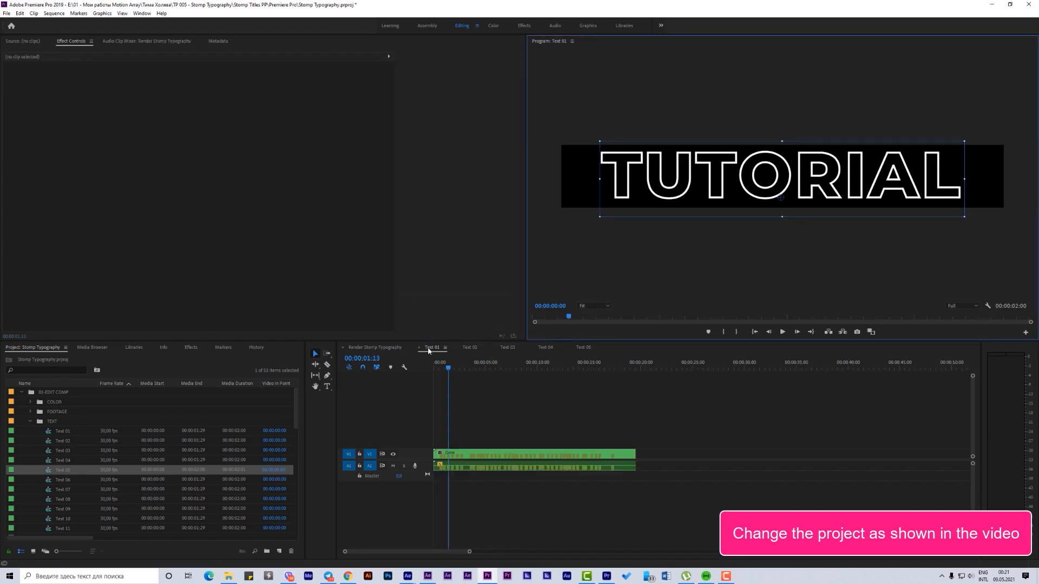
pyautogui.press('space')
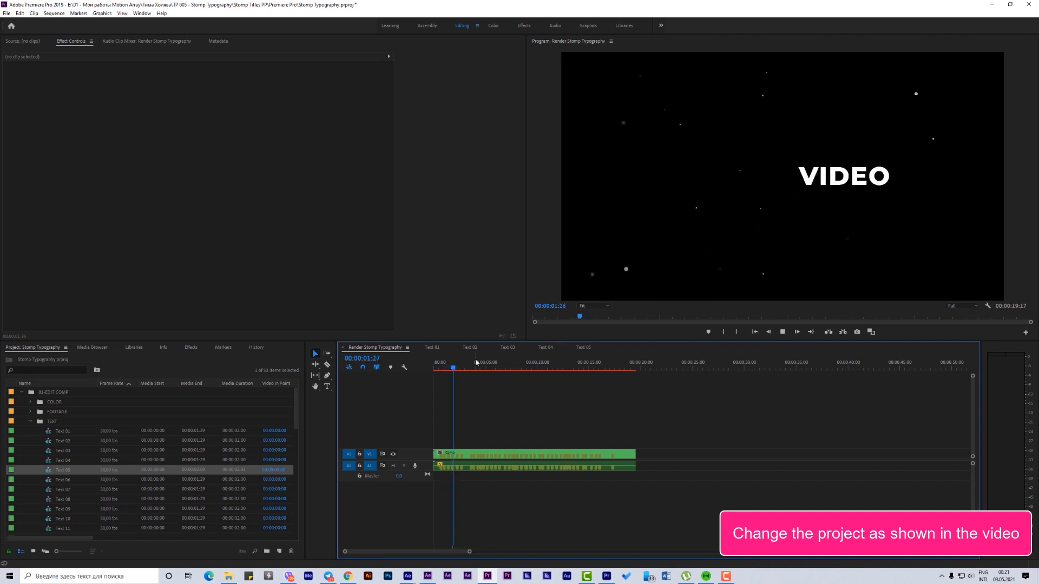
pyautogui.click(444, 370)
pyautogui.moveTo(444, 371)
pyautogui.mouseDown()
pyautogui.moveTo(484, 373)
pyautogui.moveTo(443, 375)
pyautogui.moveTo(460, 379)
pyautogui.mouseUp()
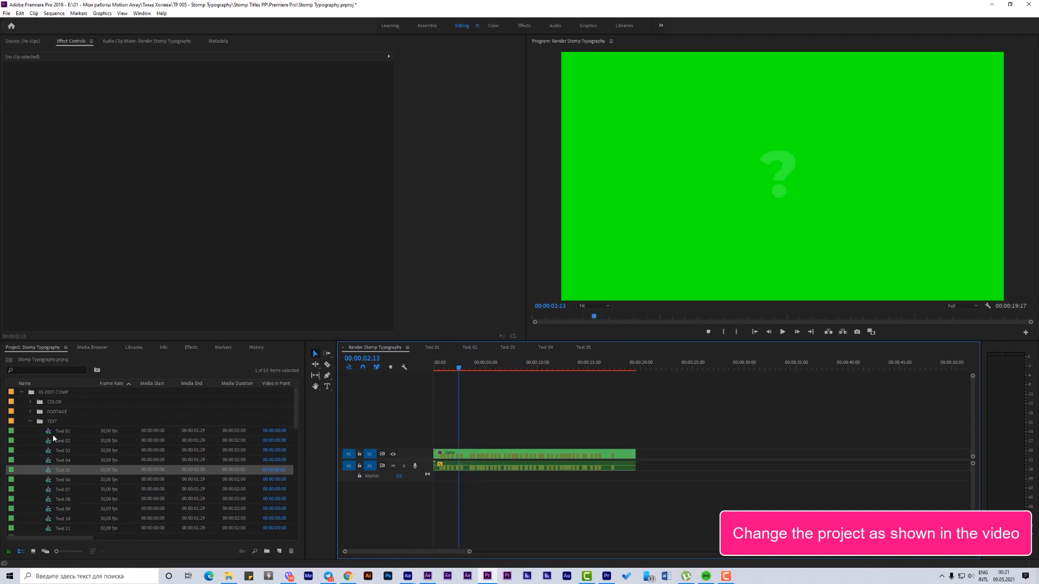
# Place video 08.mp4 on the track above the DELETE placeholder at the start of the Footage 01 sequence
pyautogui.click(31, 421)
pyautogui.click(30, 412)
pyautogui.doubleClick(66, 420)
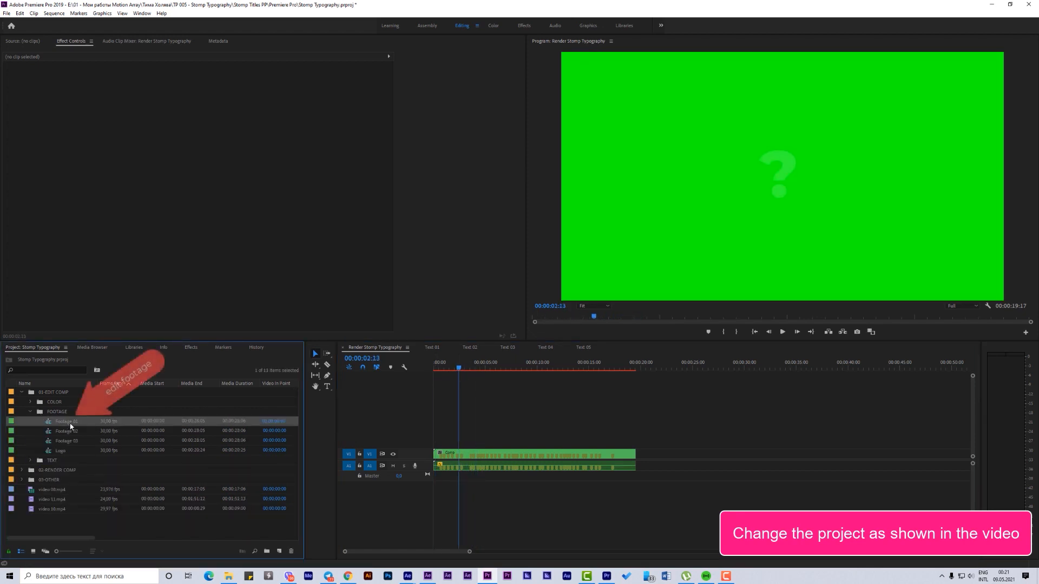
pyautogui.moveTo(39, 489); pyautogui.dragTo(457, 435)
pyautogui.moveTo(438, 368); pyautogui.dragTo(456, 368)
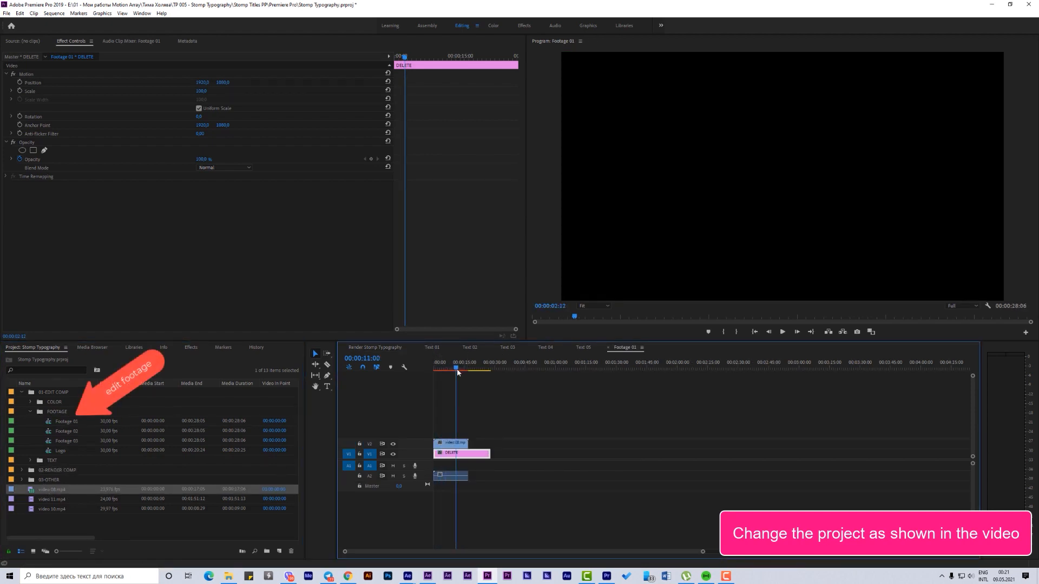
pyautogui.click(451, 443)
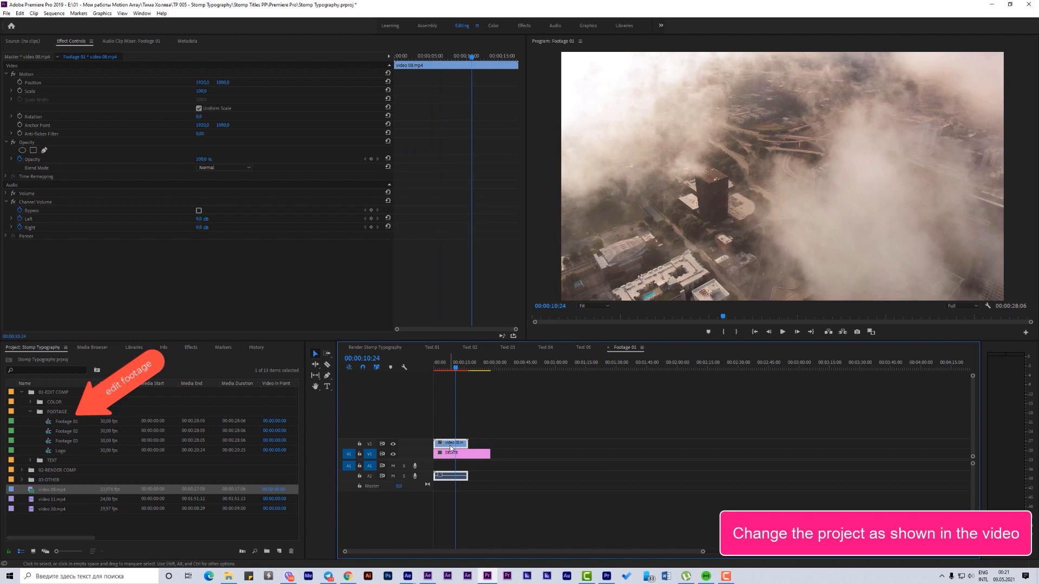
# Place video 11.mp4 above the placeholder in the Footage 02 sequence and set its scale to 200
pyautogui.doubleClick(67, 432)
pyautogui.moveTo(53, 498); pyautogui.dragTo(439, 443)
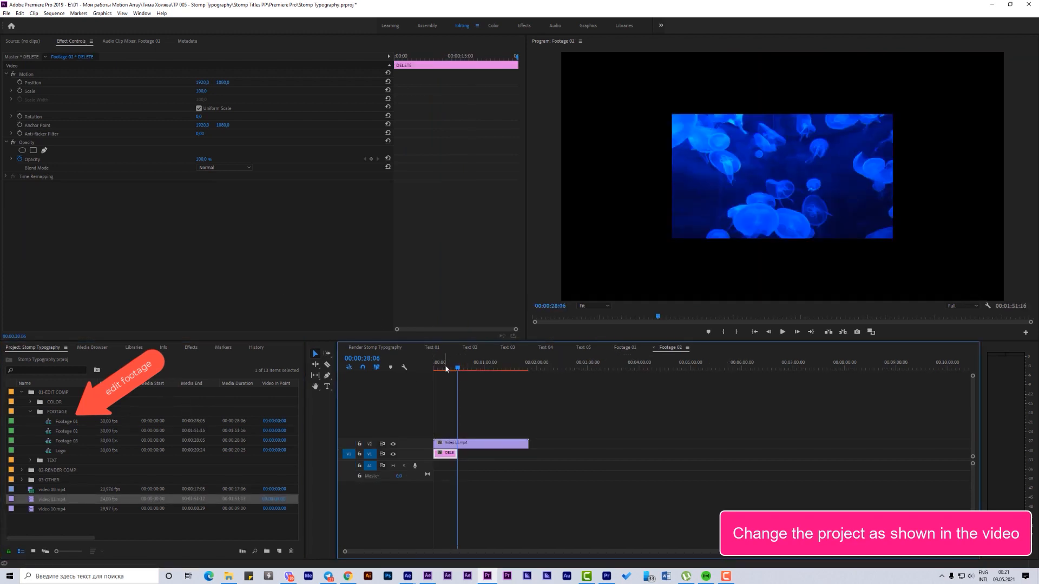
pyautogui.click(444, 368)
pyautogui.click(454, 443)
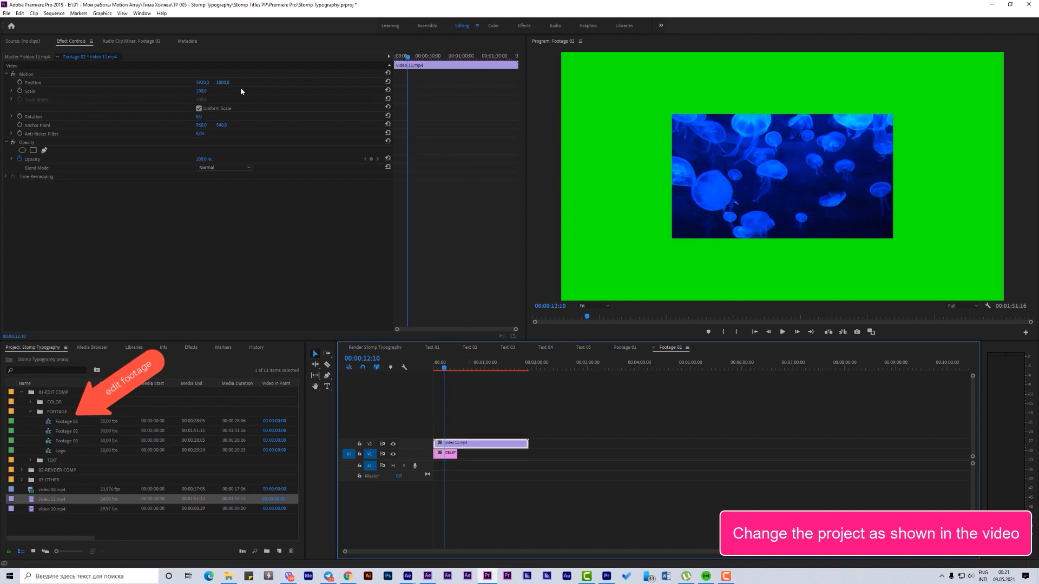
pyautogui.click(203, 93)
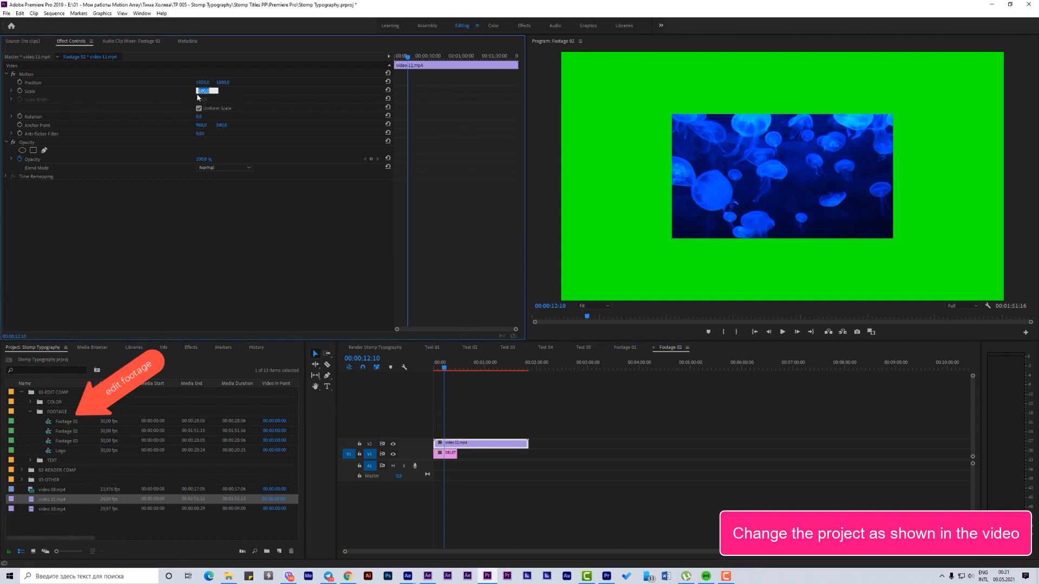
pyautogui.press('Return')
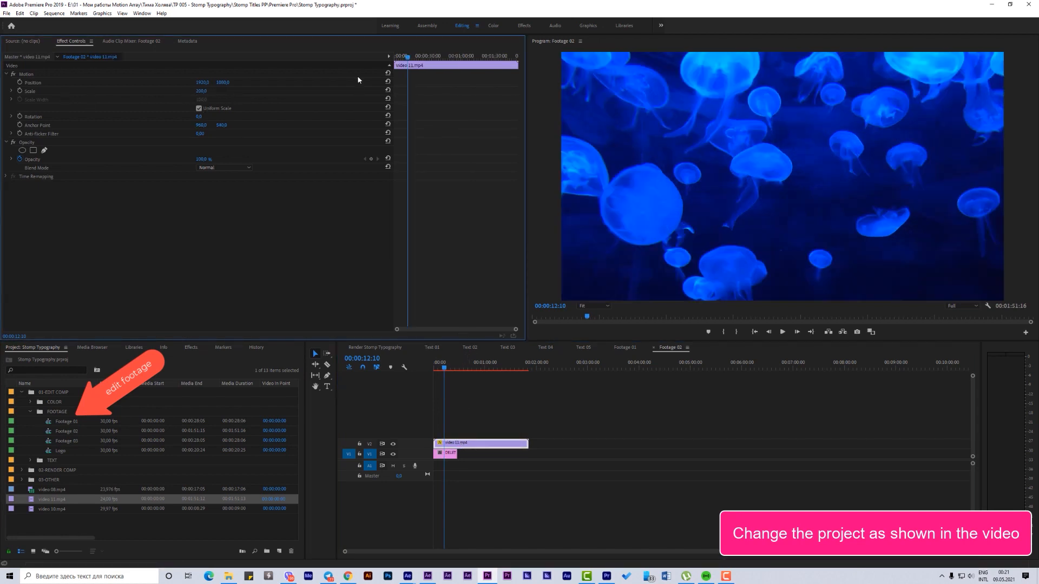
# Place video 10.mp4 above the placeholder at the start of the Footage 03 sequence
pyautogui.doubleClick(66, 441)
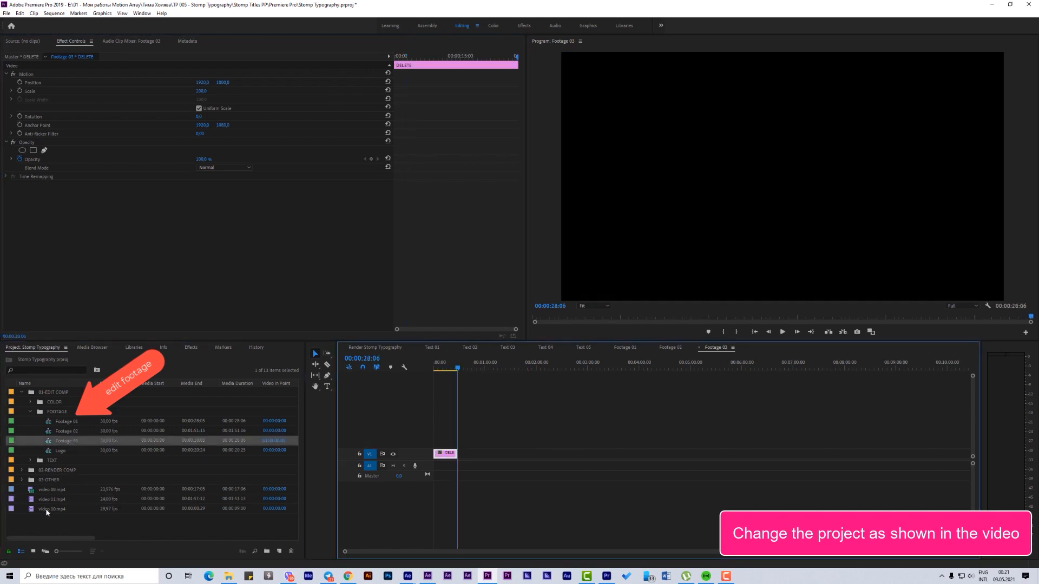
pyautogui.moveTo(51, 508); pyautogui.dragTo(437, 443)
pyautogui.moveTo(439, 368); pyautogui.dragTo(437, 372)
pyautogui.click(437, 444)
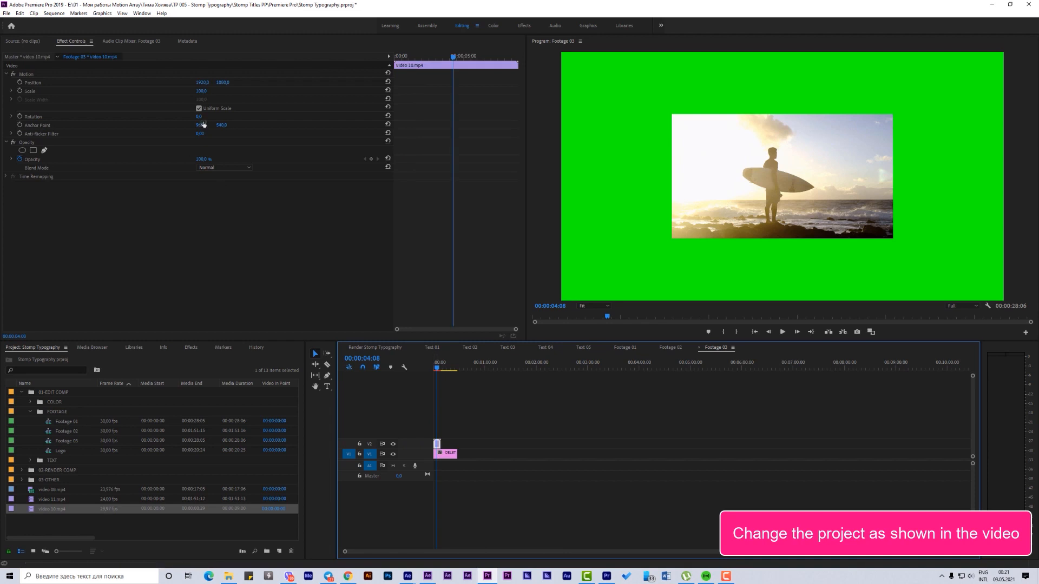
# Set the scale of the video 10.mp4 clip in Footage 03 to 200 so it fills the frame
pyautogui.click(203, 93)
pyautogui.write('15')
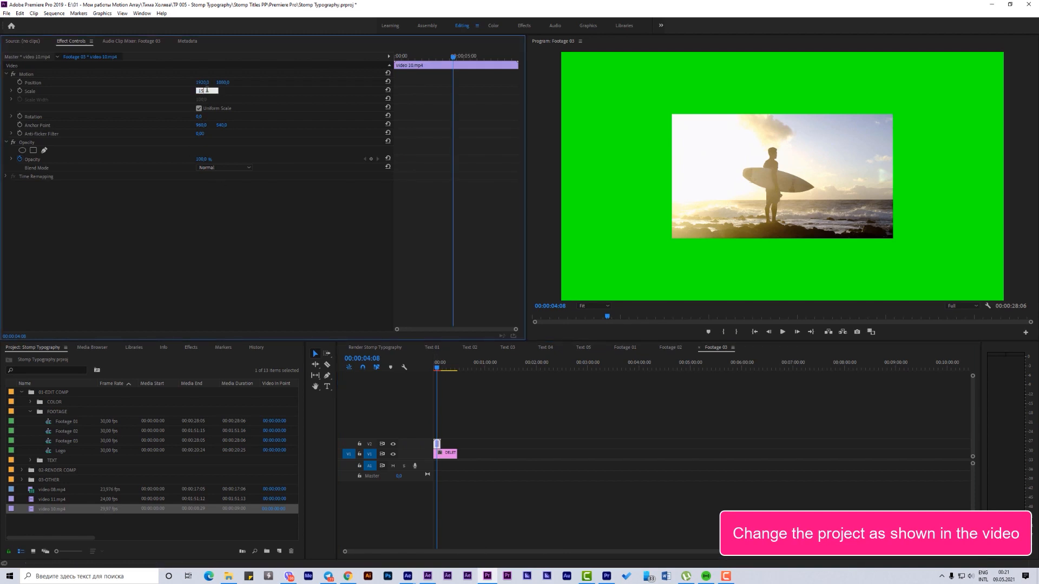
pyautogui.write('0')
pyautogui.press('Return')
pyautogui.click(202, 92)
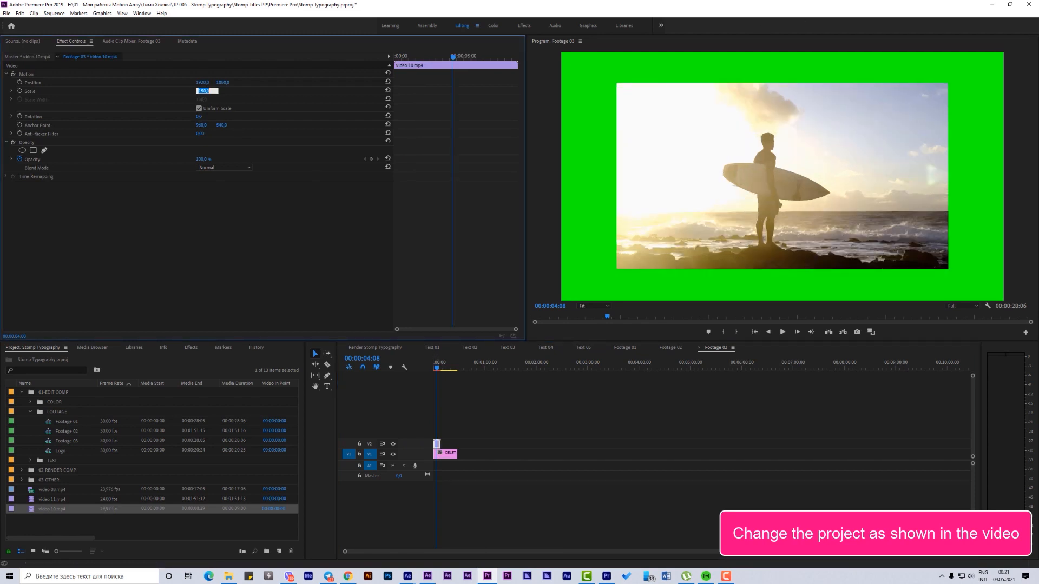
pyautogui.write('200')
pyautogui.press('Return')
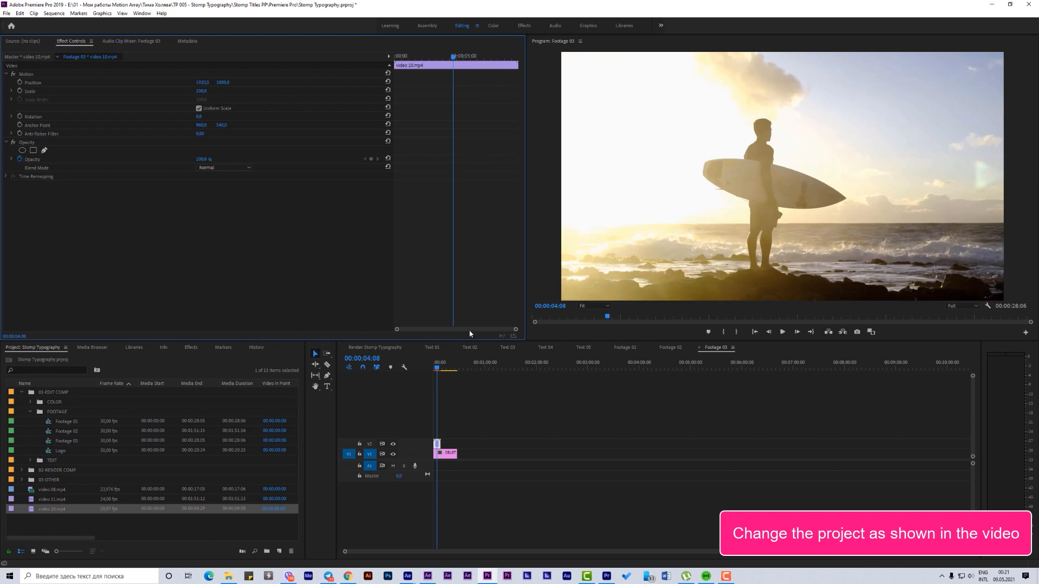
# Play the Render Stomp Typography sequence from its start and scrub back through the opening to check the inserted footage
pyautogui.click(391, 348)
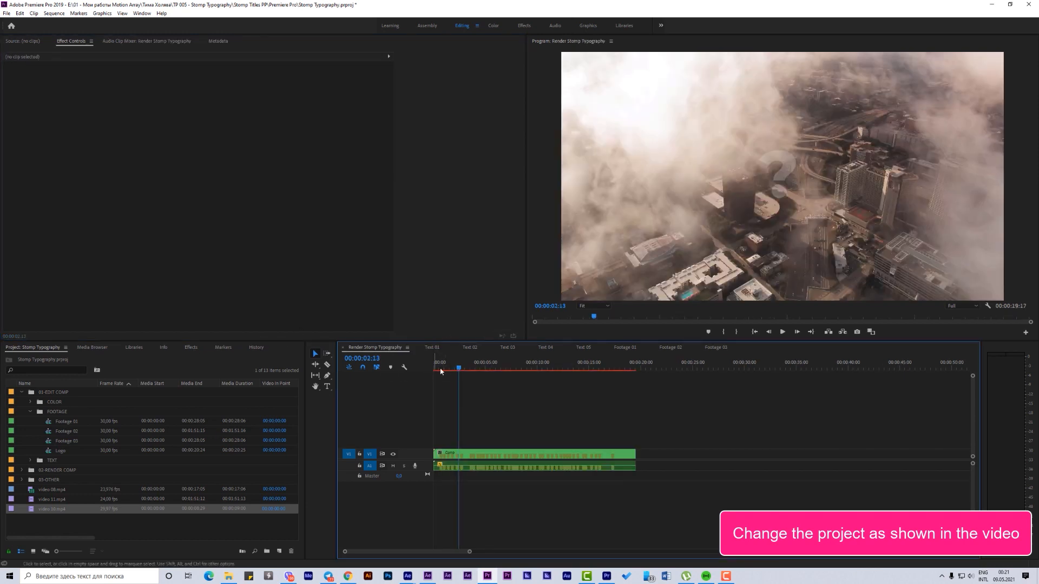
pyautogui.press('Home')
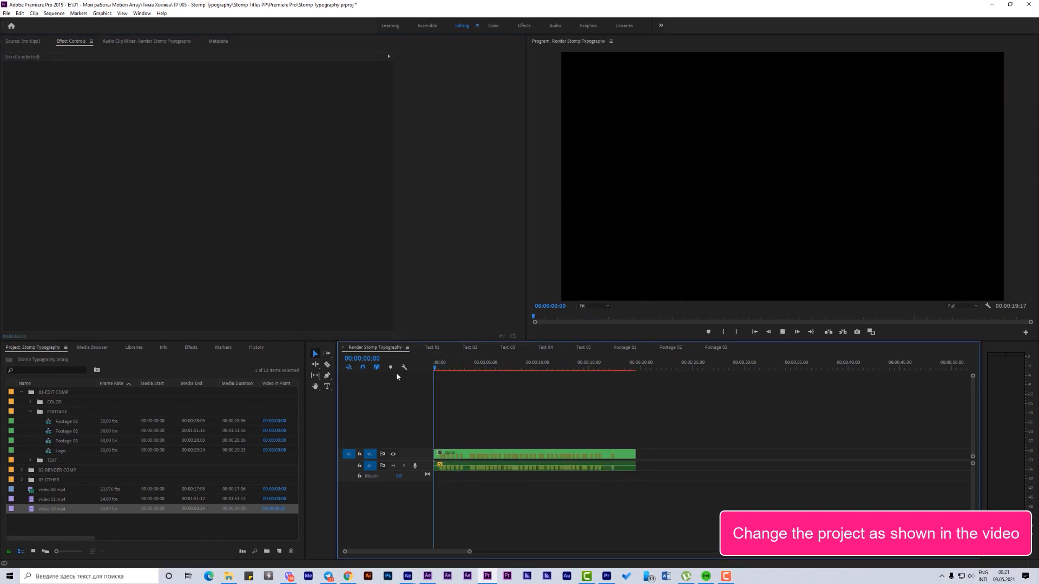
pyautogui.press('space')
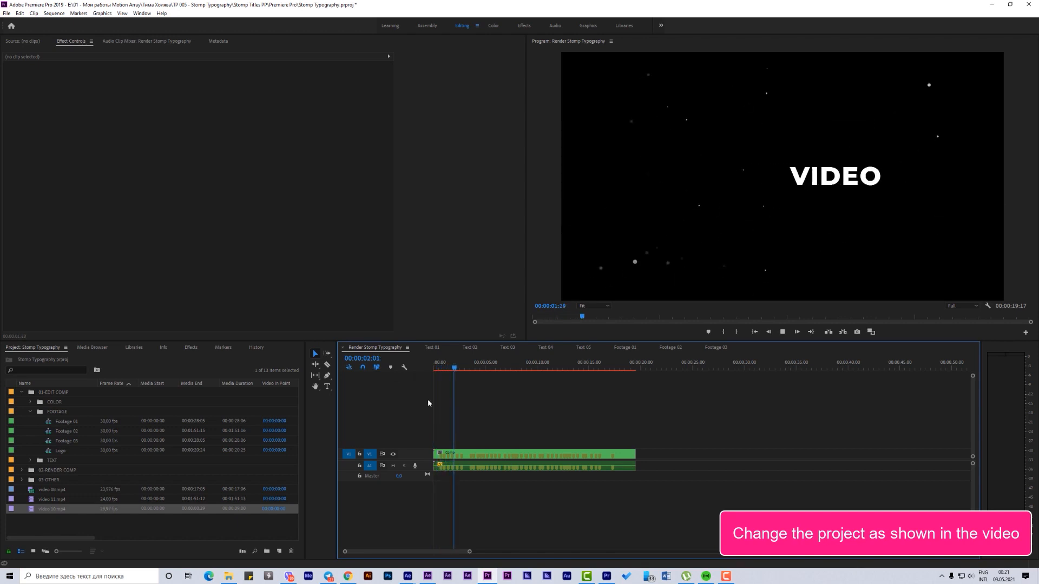
pyautogui.press('space')
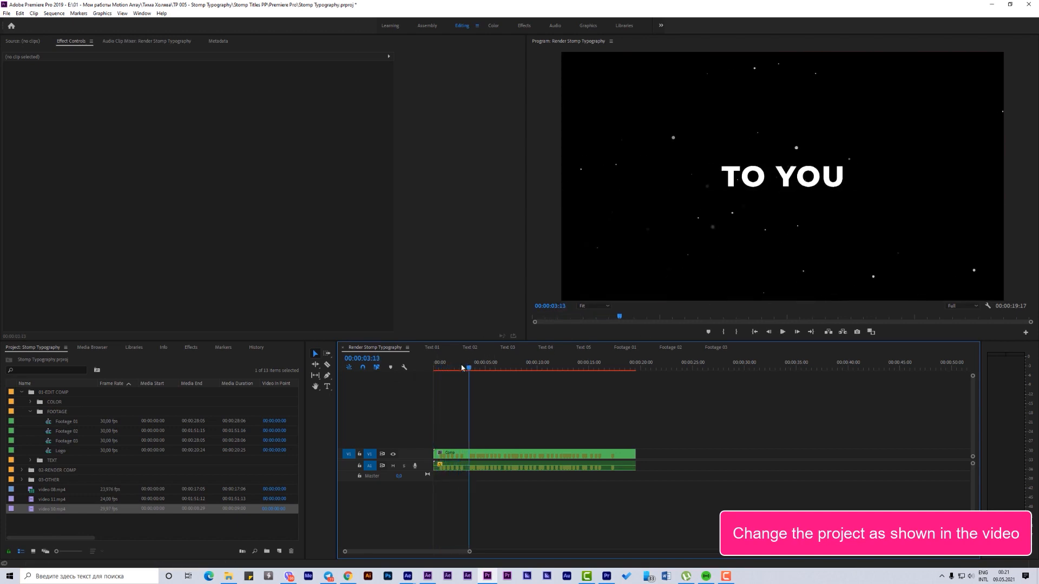
pyautogui.moveTo(462, 368)
pyautogui.mouseDown()
pyautogui.moveTo(434, 374)
pyautogui.moveTo(450, 377)
pyautogui.mouseUp()
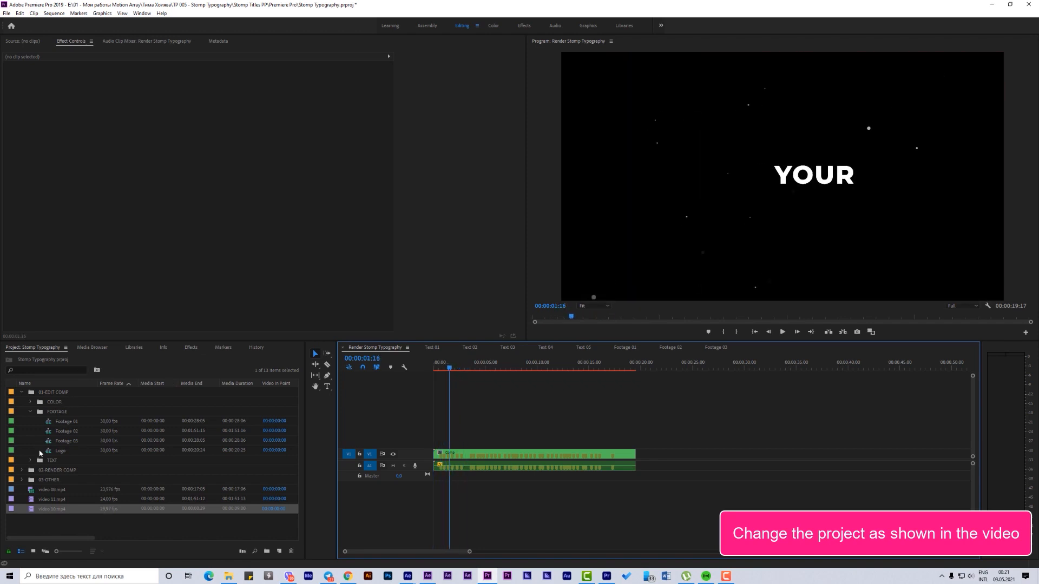
# Recolor the Text 01 matte in the COLOR bin to saturated blue and view the TUTORIAL title in the render sequence
pyautogui.click(29, 402)
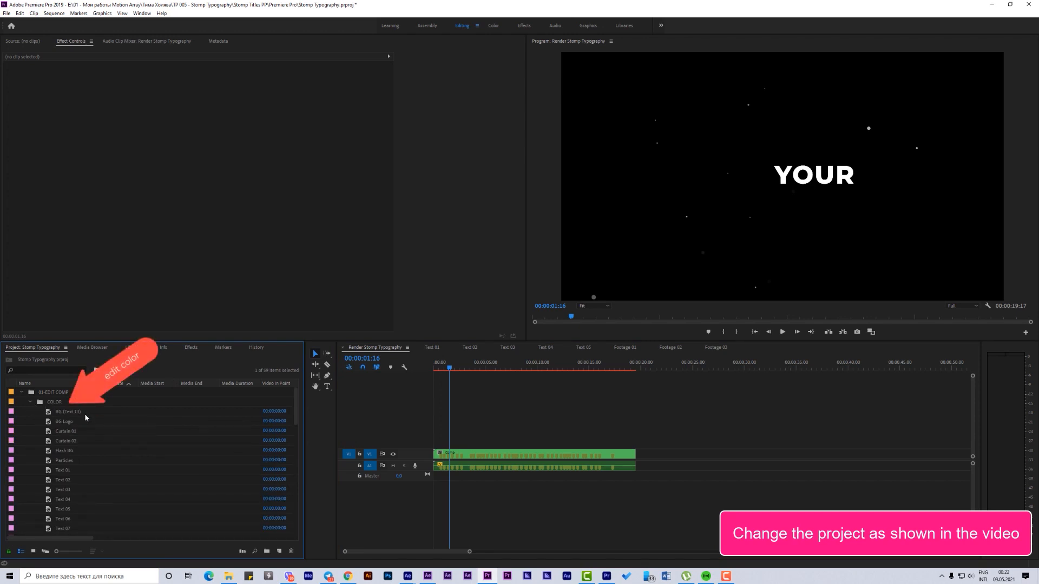
pyautogui.scroll(-1, 84, 413)
pyautogui.scroll(-6, 85, 413)
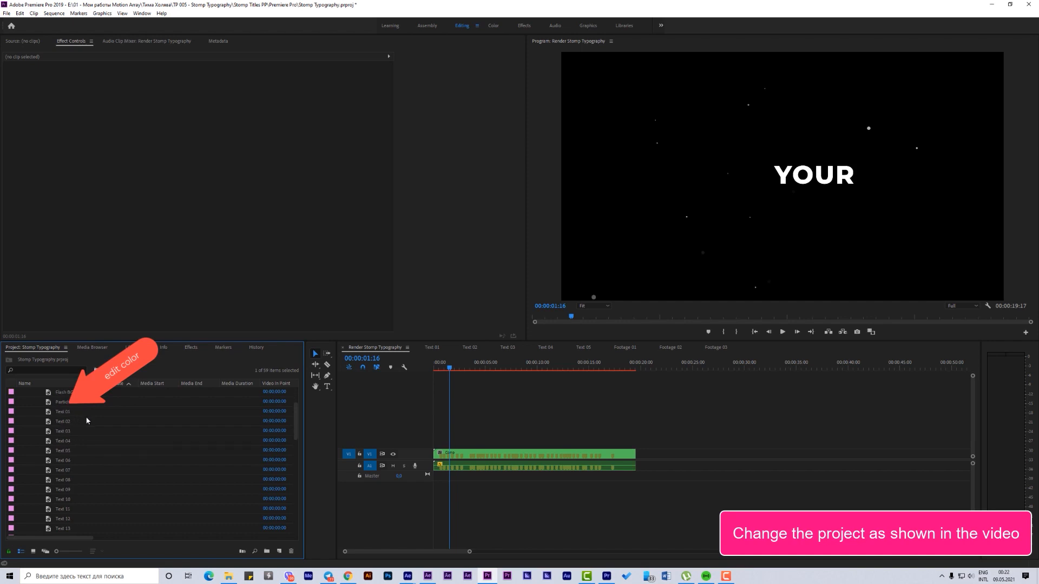
pyautogui.scroll(4, 96, 420)
pyautogui.doubleClick(68, 453)
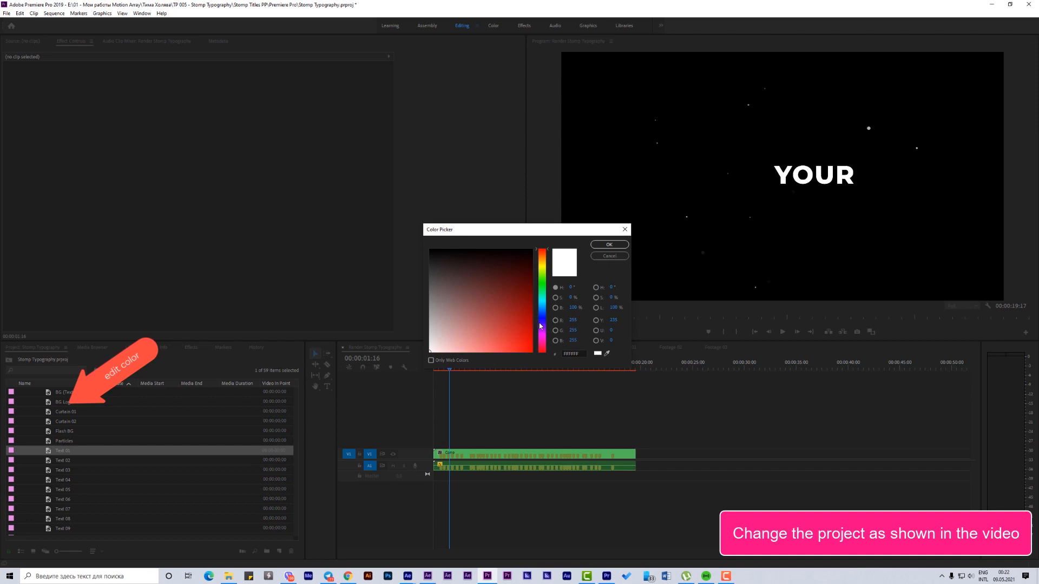
pyautogui.click(541, 323)
pyautogui.click(530, 350)
pyautogui.click(609, 245)
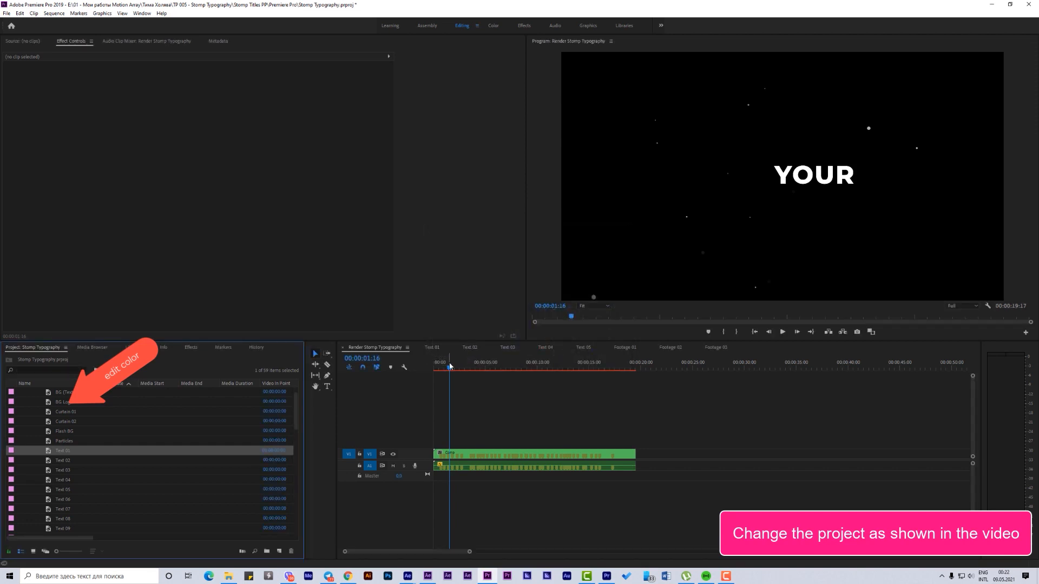
pyautogui.moveTo(449, 366)
pyautogui.mouseDown()
pyautogui.moveTo(435, 368)
pyautogui.moveTo(443, 373)
pyautogui.mouseUp()
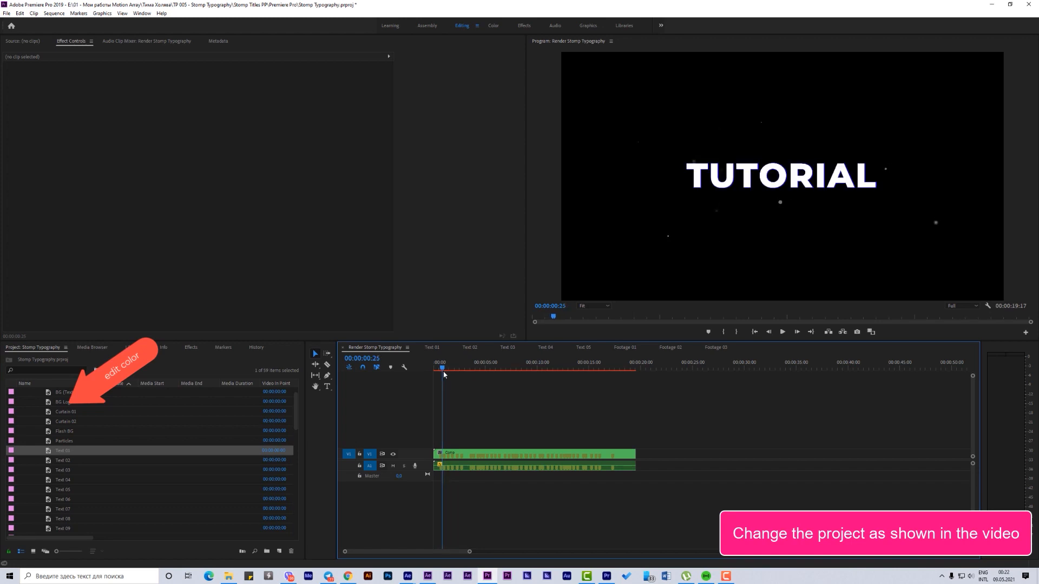
# Recolor the Text 02 matte to saturated blue, 1800FF
pyautogui.doubleClick(66, 461)
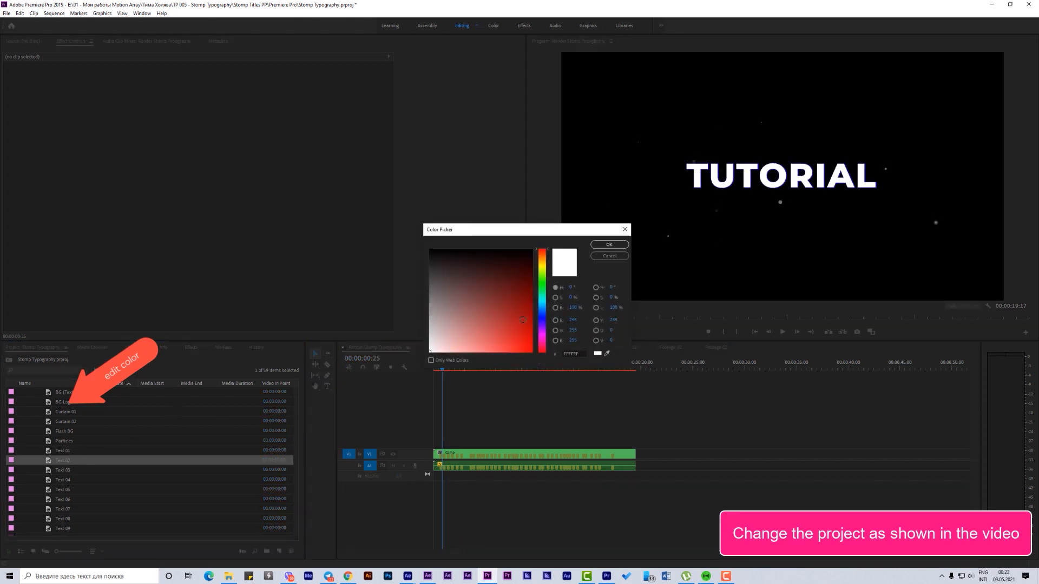
pyautogui.click(543, 323)
pyautogui.click(533, 351)
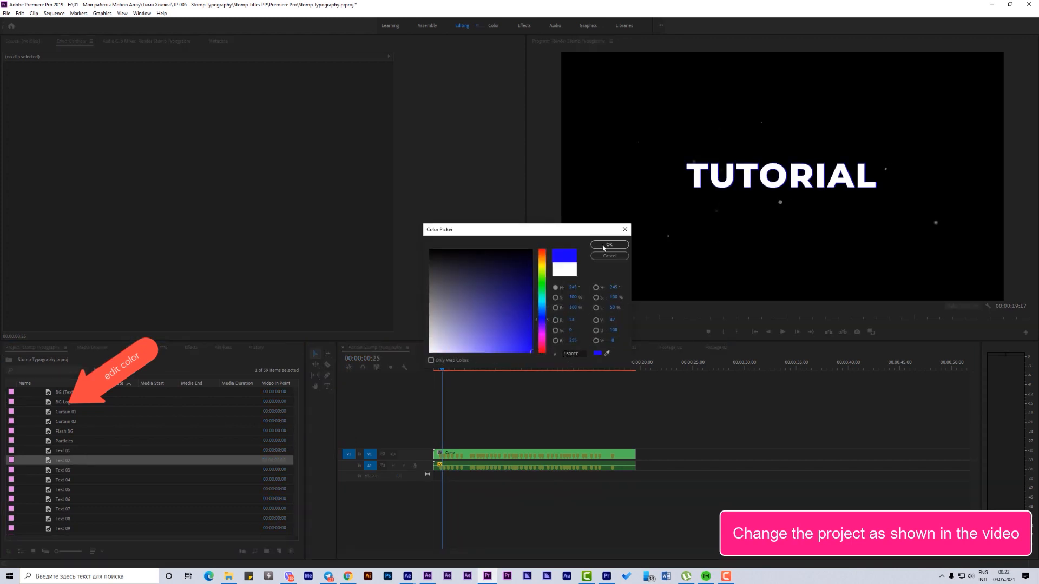
pyautogui.click(609, 245)
# Play and scrub the opening of the render sequence to check the blue TUTORIAL title
pyautogui.moveTo(449, 370); pyautogui.dragTo(331, 365)
pyautogui.press('space')
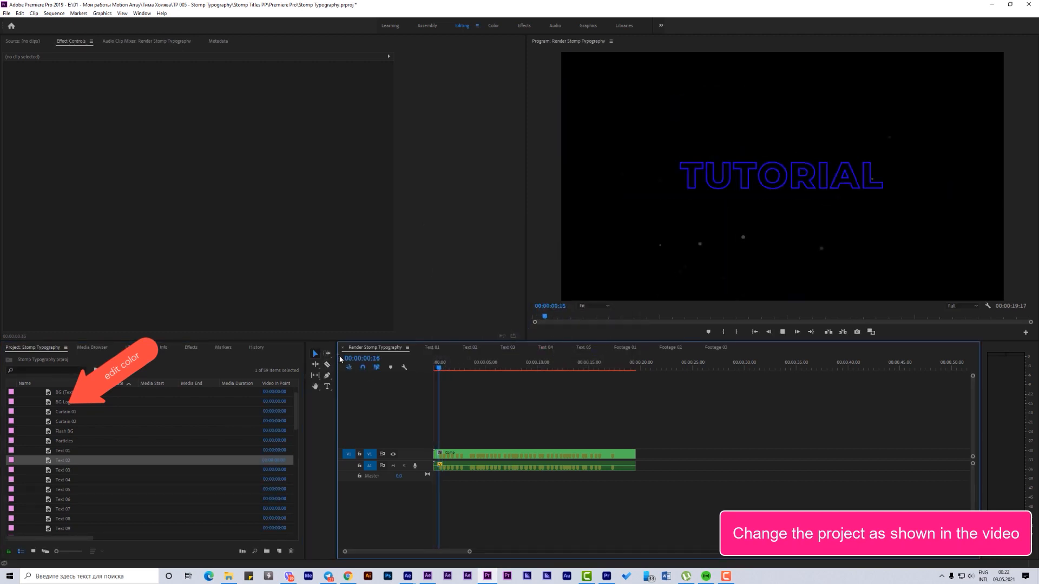
pyautogui.press('space')
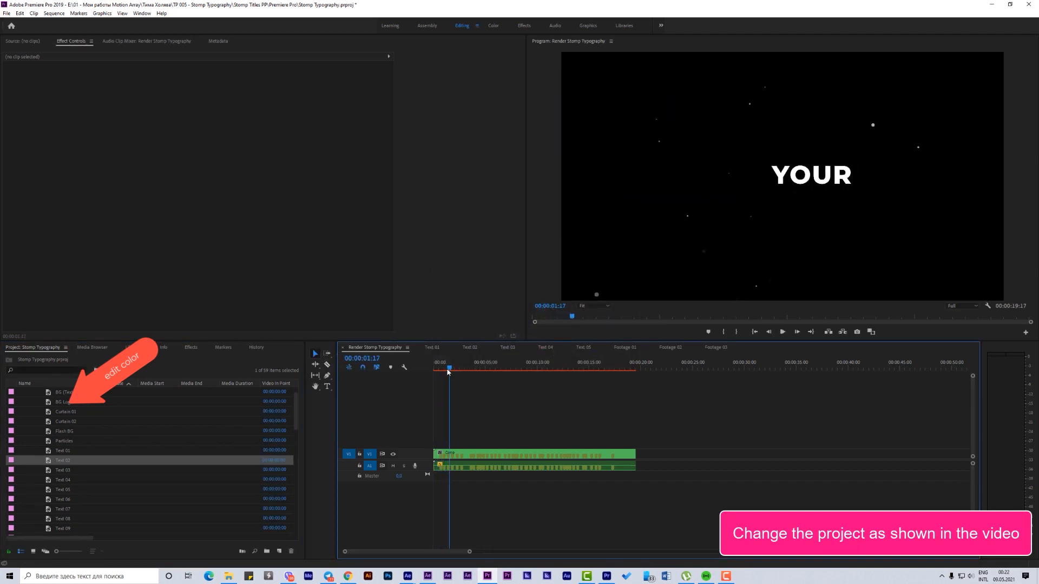
pyautogui.moveTo(449, 371); pyautogui.dragTo(446, 374)
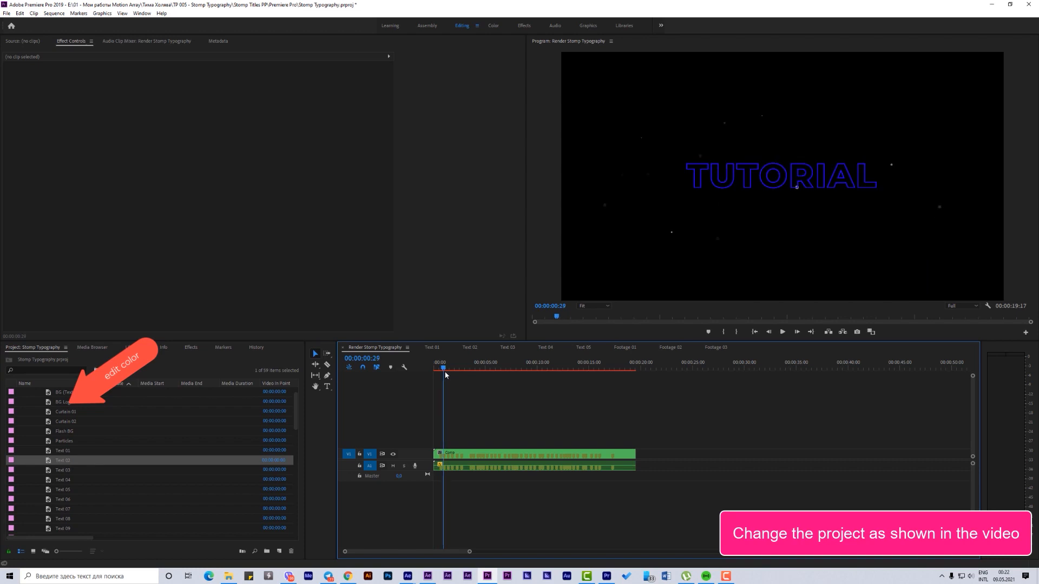
# Recolor the Particles matte to red and scrub the TUTORIAL title to check the particles
pyautogui.doubleClick(66, 442)
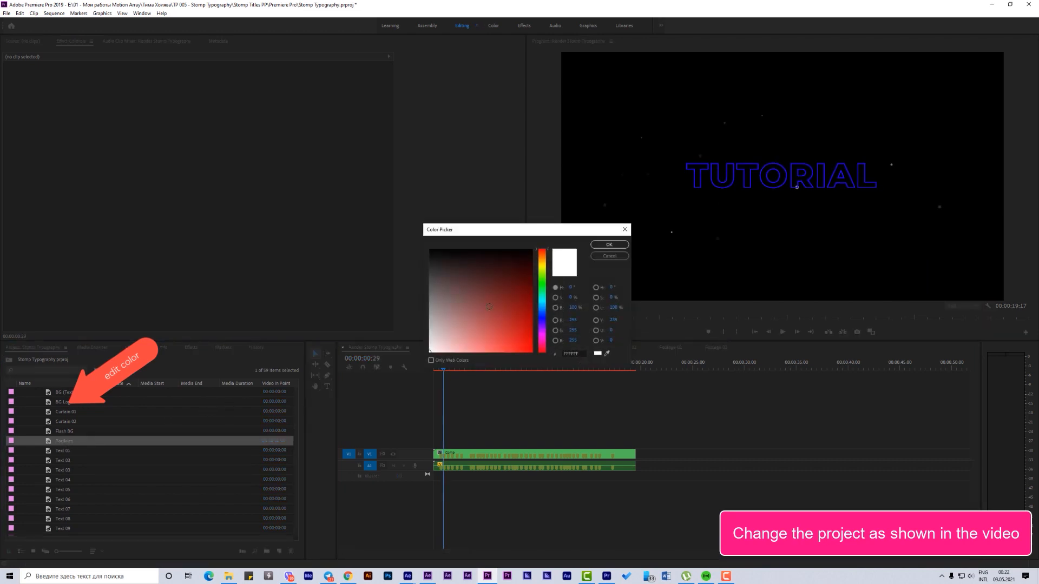
pyautogui.moveTo(517, 338); pyautogui.dragTo(552, 374)
pyautogui.click(609, 244)
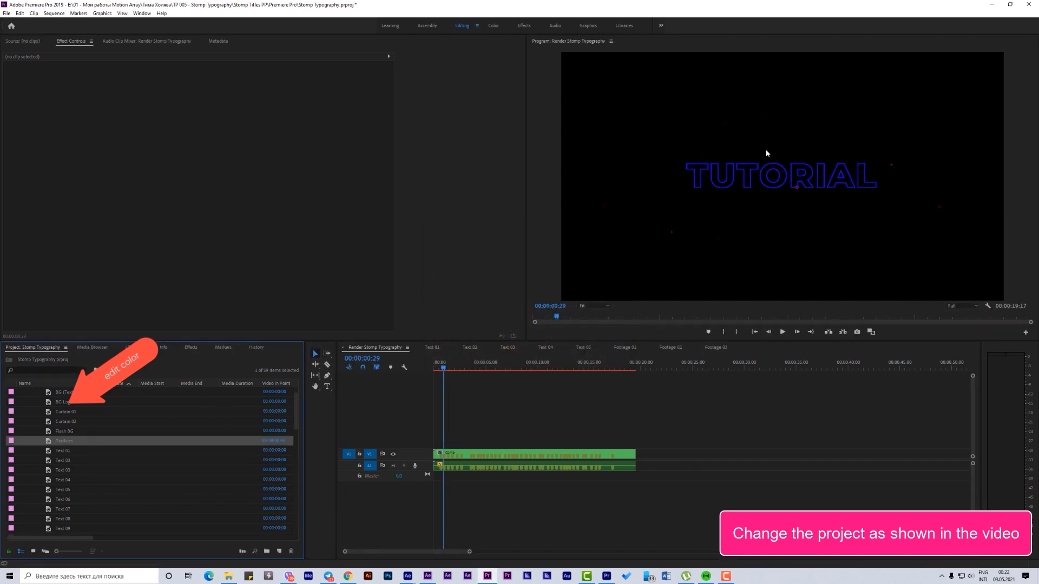
pyautogui.click(444, 371)
pyautogui.moveTo(444, 371); pyautogui.dragTo(442, 371)
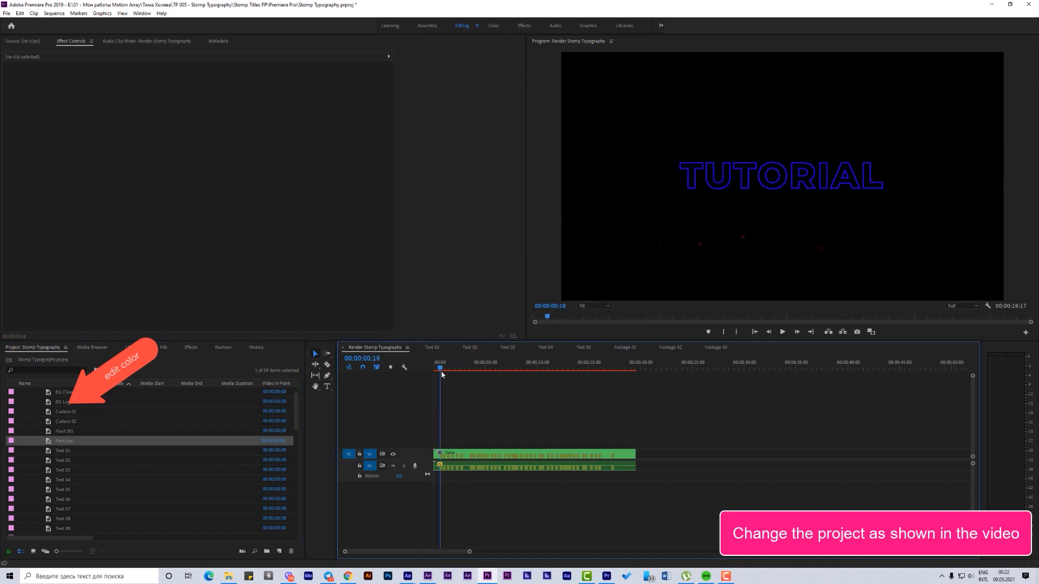
# Look through the mattes in the COLOR bin and scrub the render sequence to about 00:00:15:02
pyautogui.scroll(-10, 100, 442)
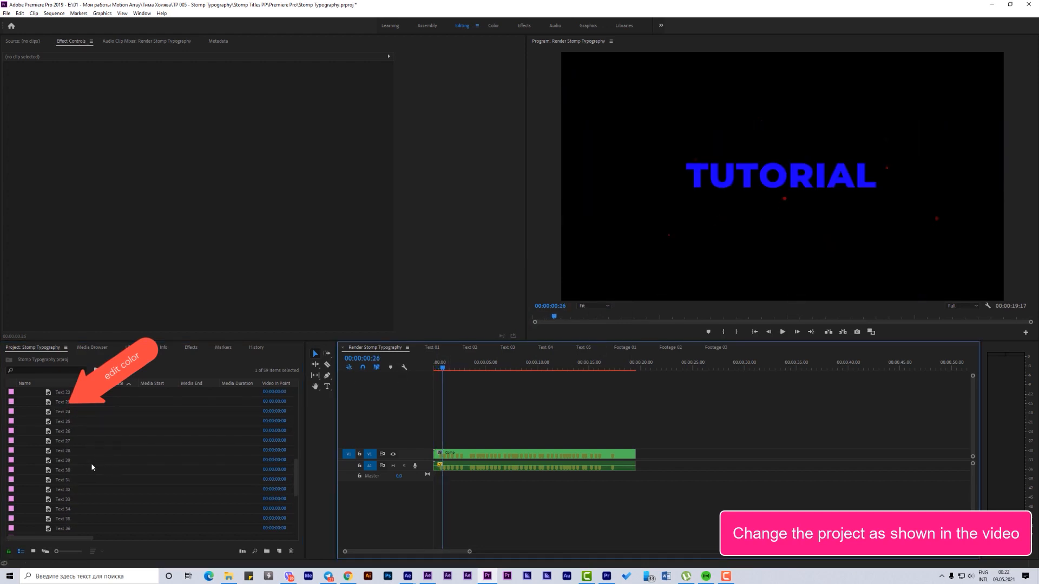
pyautogui.scroll(4, 97, 468)
pyautogui.scroll(3, 115, 473)
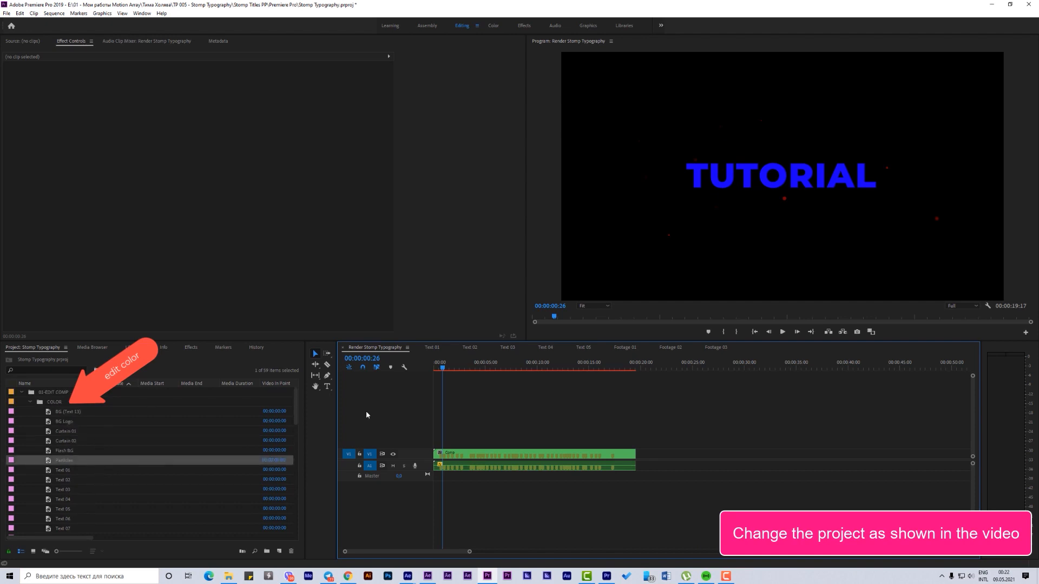
pyautogui.moveTo(521, 370); pyautogui.dragTo(591, 379)
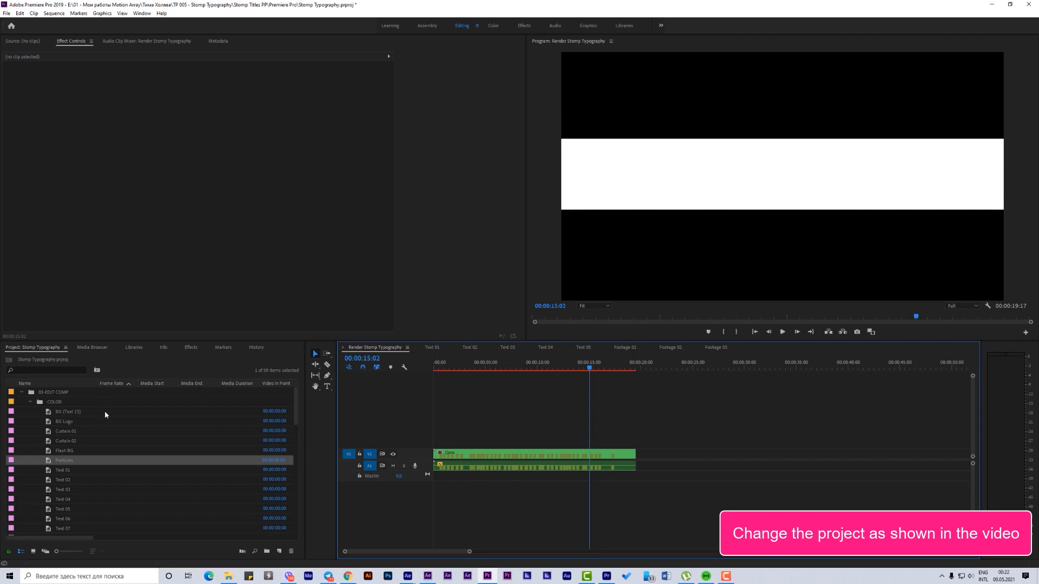
# Recolor the BG (Text 15) matte in the COLOR bin to pure red, FF0000
pyautogui.doubleClick(66, 422)
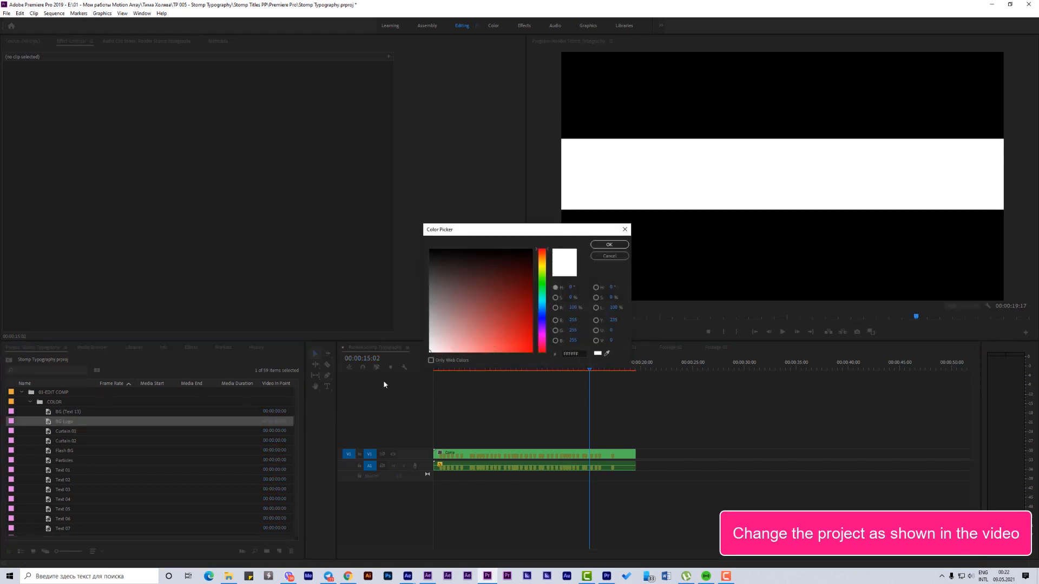
pyautogui.click(609, 256)
pyautogui.doubleClick(90, 411)
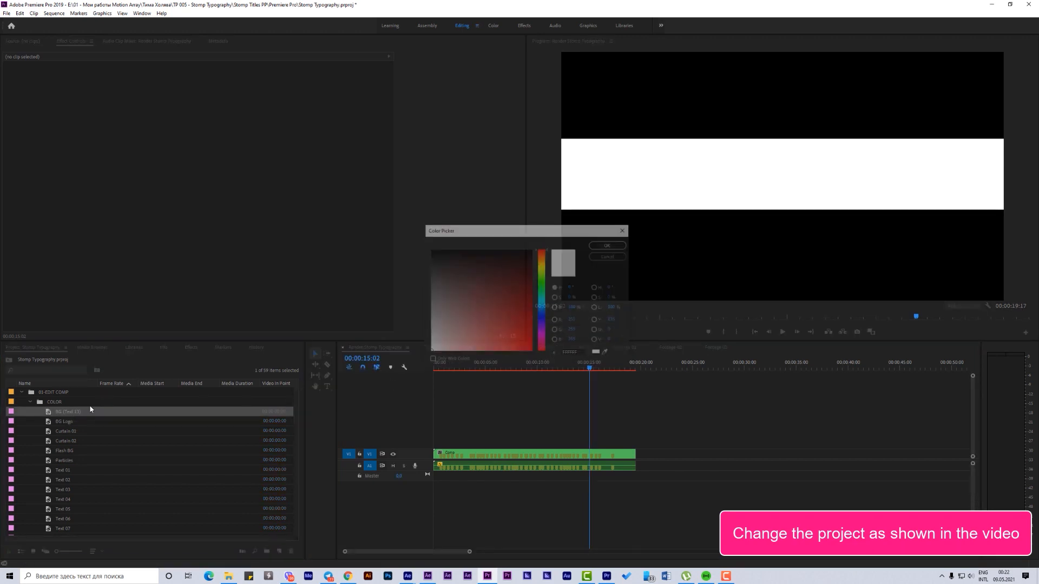
pyautogui.moveTo(446, 325); pyautogui.dragTo(541, 364)
pyautogui.click(622, 254)
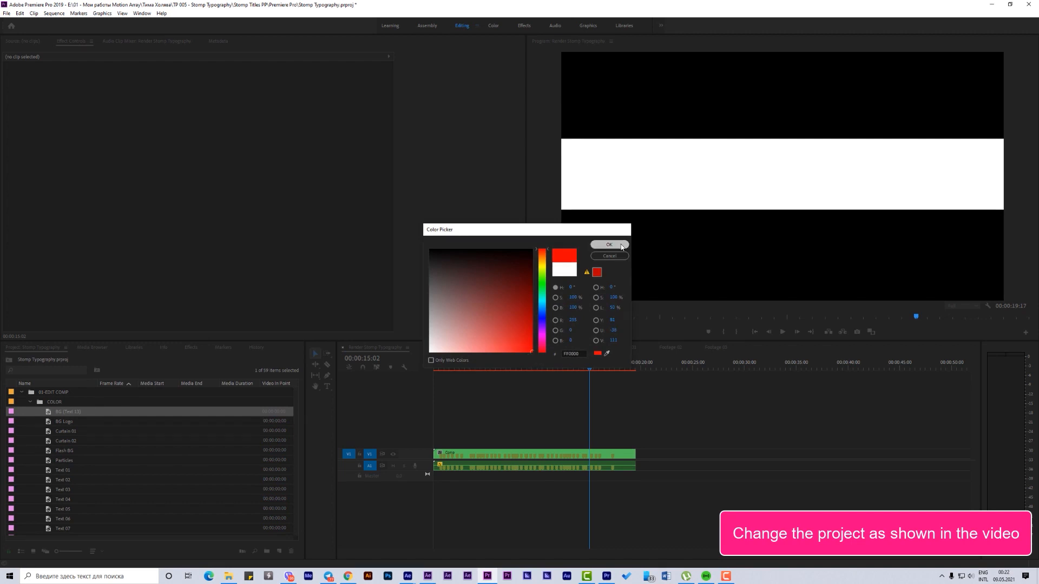
# Recolor the Flash BG matte in the COLOR bin to a bright red
pyautogui.doubleClick(72, 452)
pyautogui.click(522, 342)
pyautogui.click(608, 248)
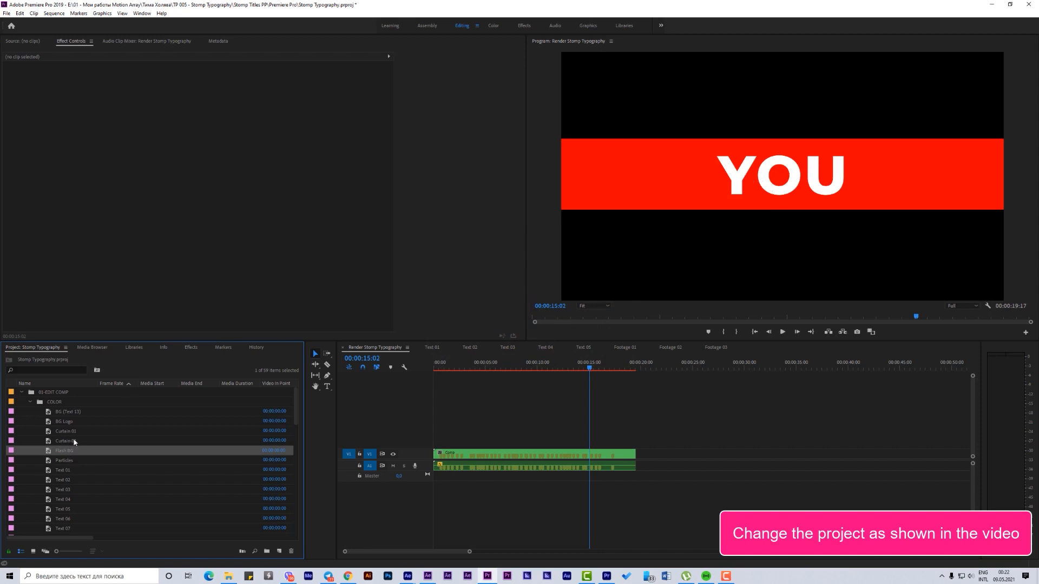
# Move the render sequence to the logo scene at about 00:00:17:24 and recolor the BG Logo matte to purple
pyautogui.moveTo(590, 369); pyautogui.dragTo(619, 390)
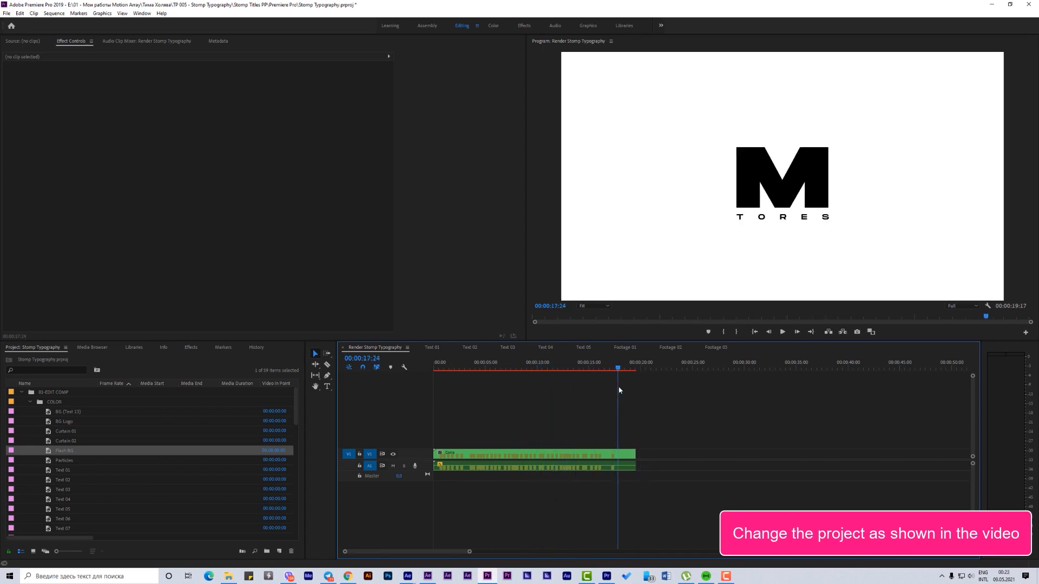
pyautogui.doubleClick(64, 422)
pyautogui.click(520, 272)
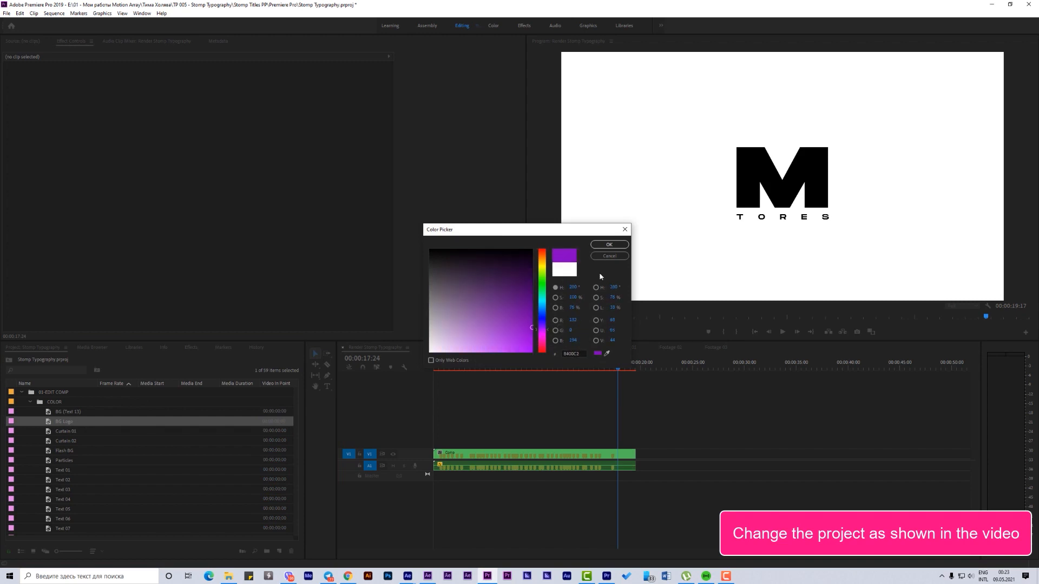
pyautogui.click(609, 245)
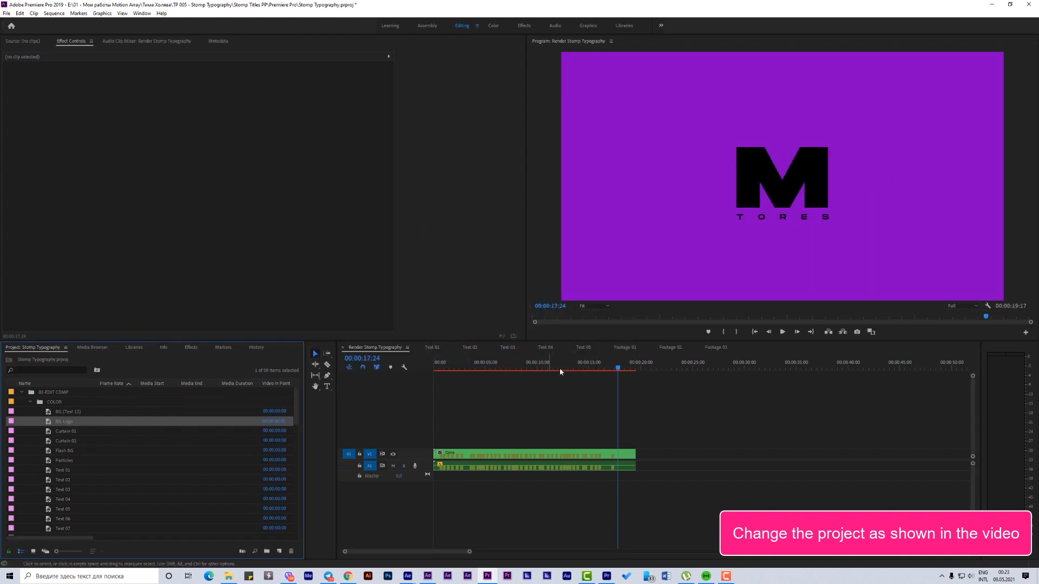
# Move the render sequence to about 00:00:14:14 and recolor the Curtain 02 matte to dark blue
pyautogui.moveTo(595, 369); pyautogui.dragTo(583, 370)
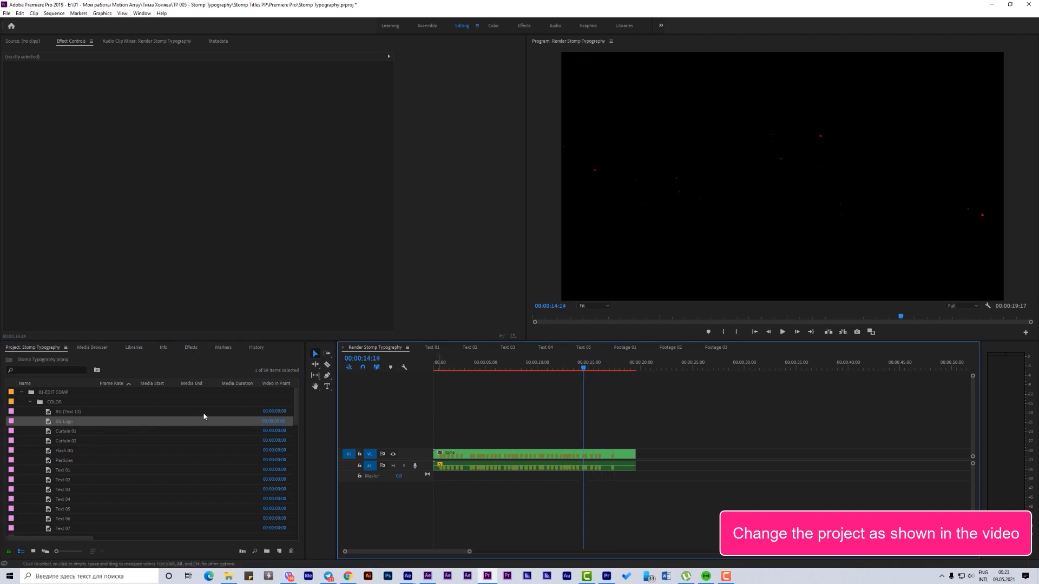
pyautogui.doubleClick(76, 440)
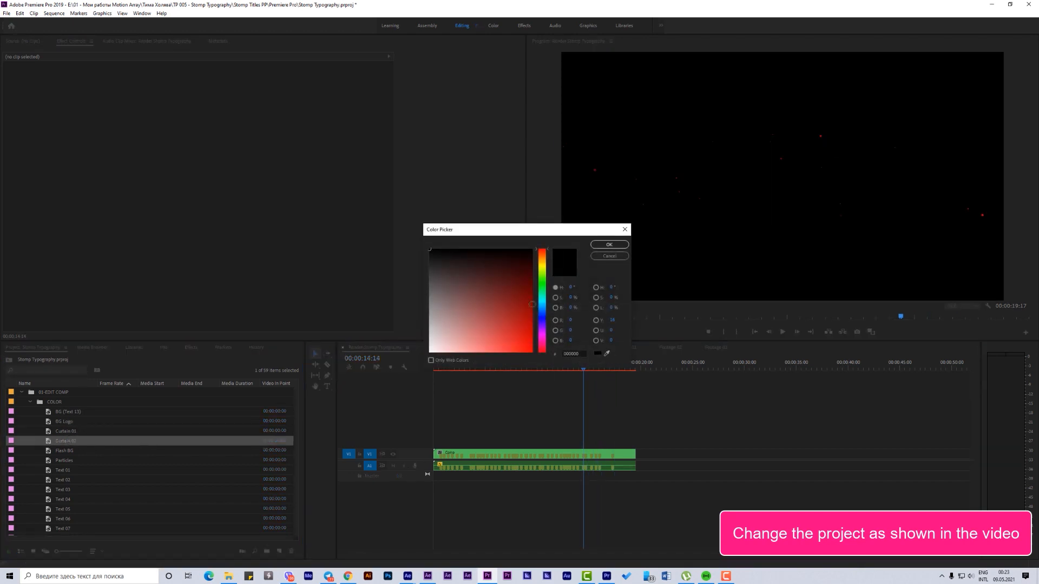
pyautogui.click(543, 319)
pyautogui.click(610, 247)
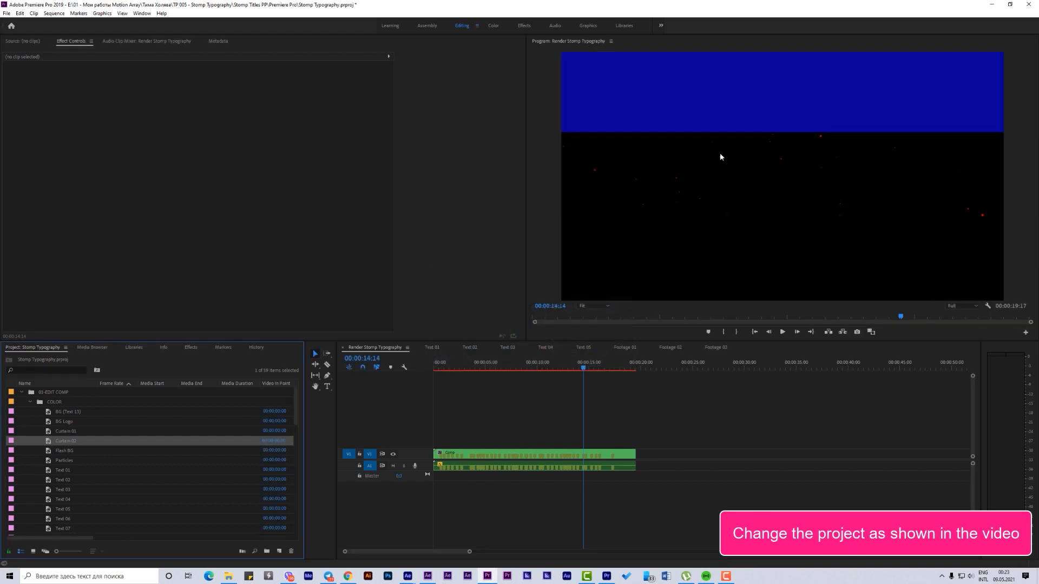
# Recolor the Curtain 01 matte by sampling the dark blue of the other curtain in the program preview
pyautogui.doubleClick(62, 431)
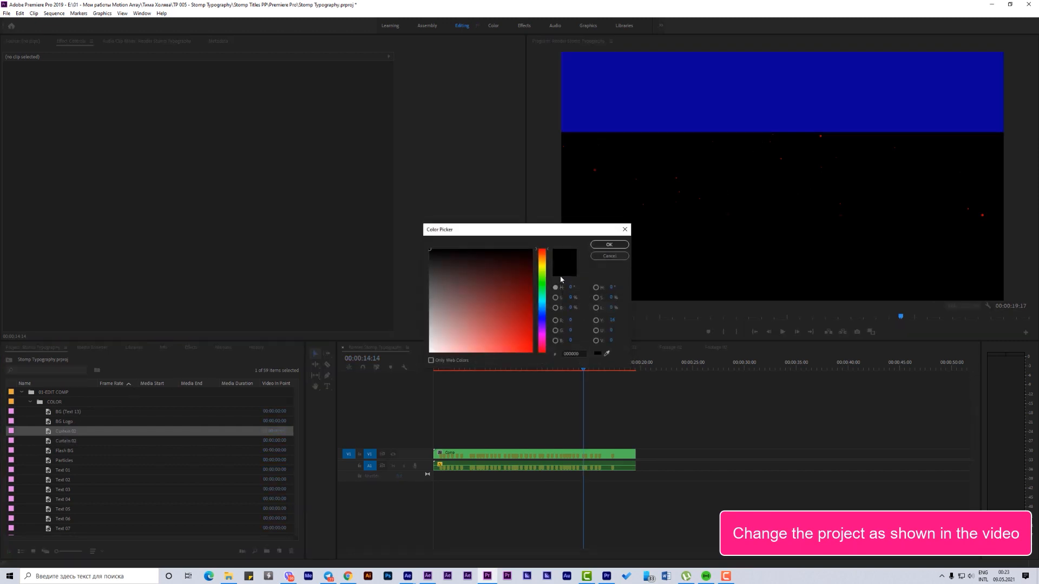
pyautogui.click(608, 354)
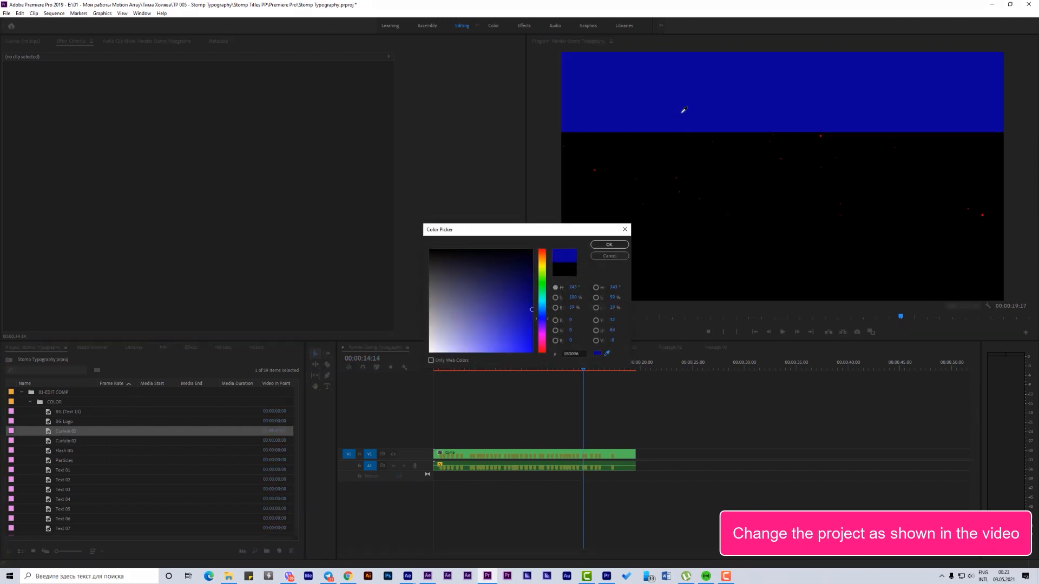
pyautogui.click(609, 246)
# Play the render sequence from about 00:00:08:24 through to the logo scene to check the new curtain and background colors
pyautogui.moveTo(583, 369); pyautogui.dragTo(521, 382)
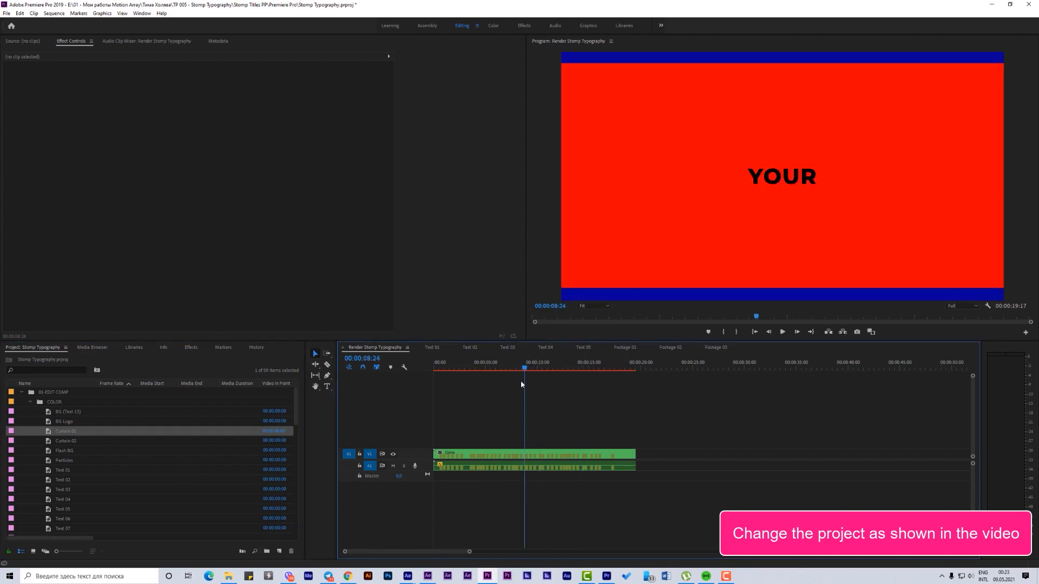
pyautogui.press('space')
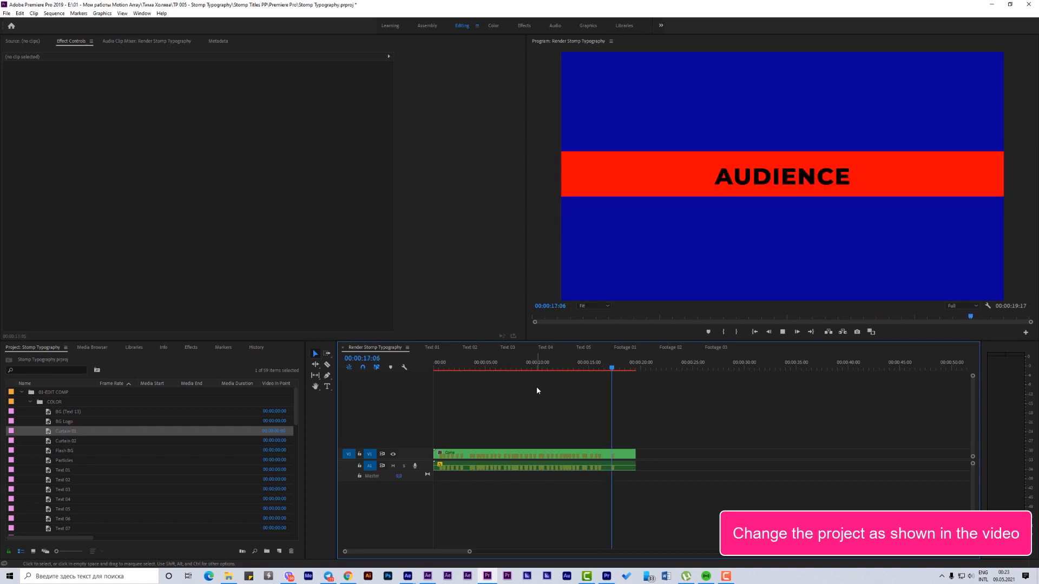
pyautogui.press('space')
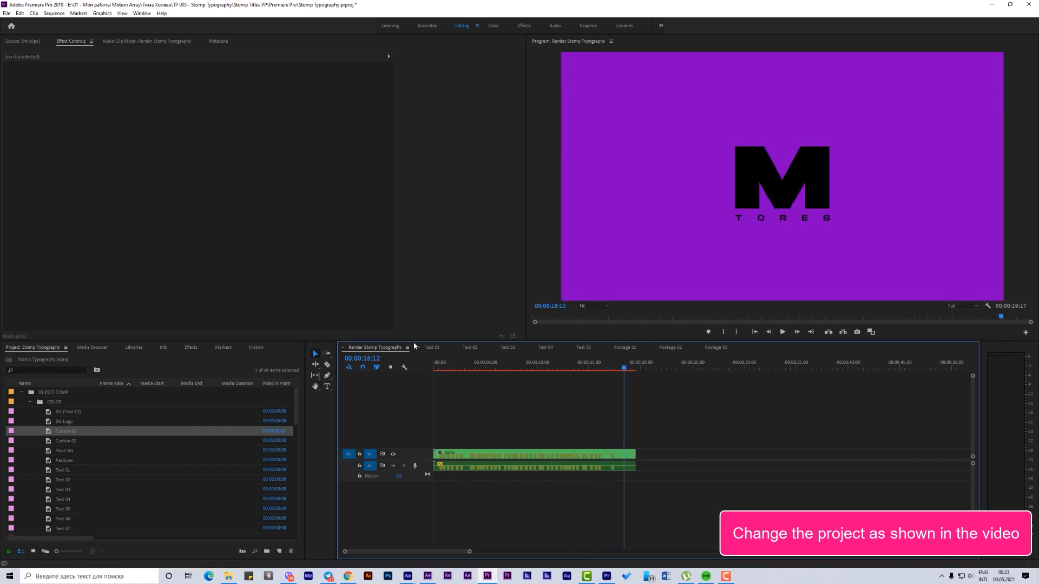
# Collapse the COLOR bin, open the Render Stomp Typography sequence from the RENDER COMP bin, and scrub it to about 00:00:11:04
pyautogui.click(28, 402)
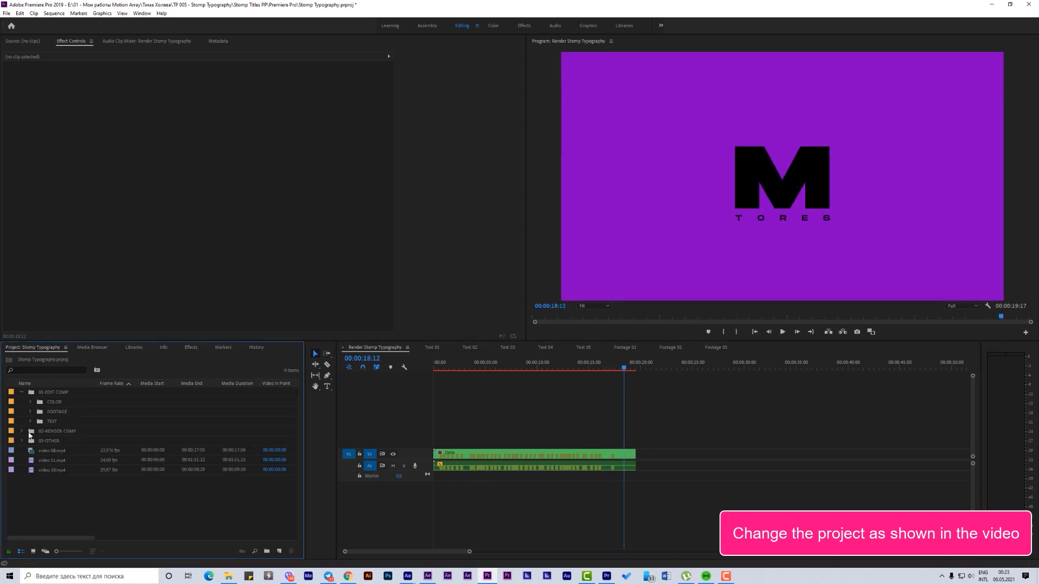
pyautogui.click(21, 432)
pyautogui.doubleClick(70, 441)
pyautogui.moveTo(499, 367); pyautogui.dragTo(435, 369)
pyautogui.click(549, 375)
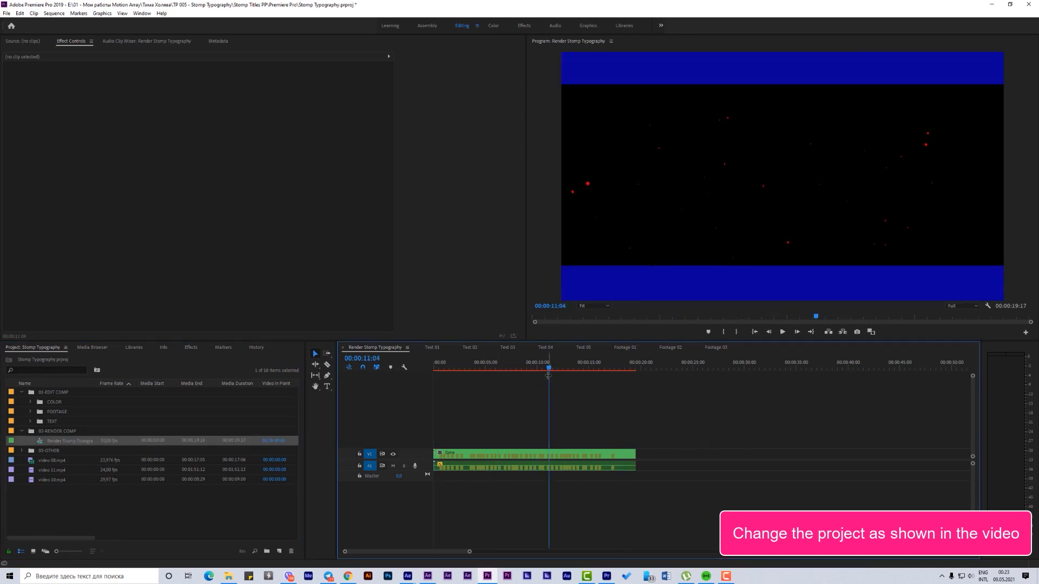